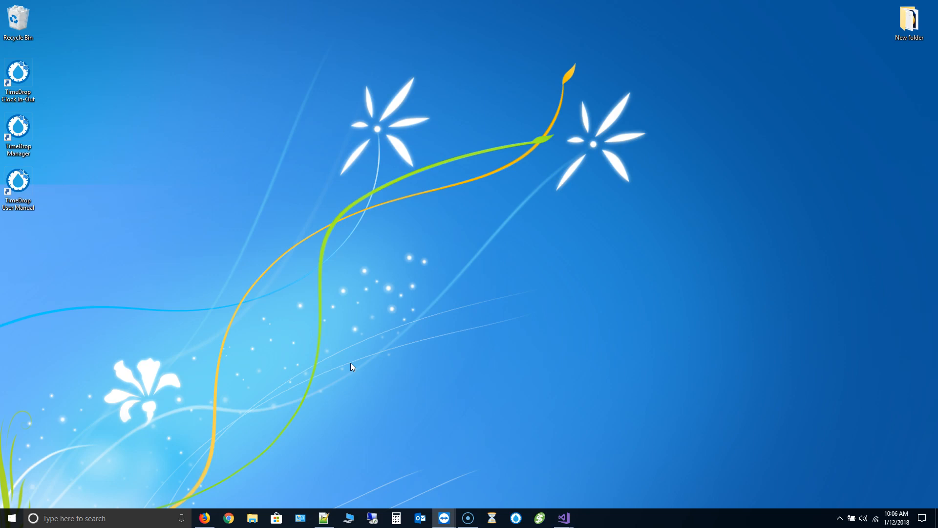
- Launch TimeDrop Manager, dismiss the update warning, and sign in with the manager account
double_click(19, 128)
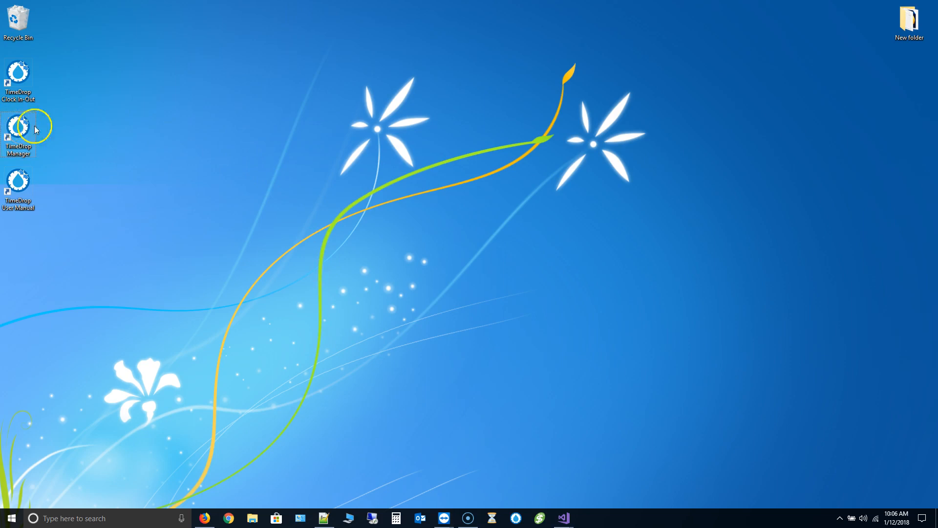
left_click(516, 288)
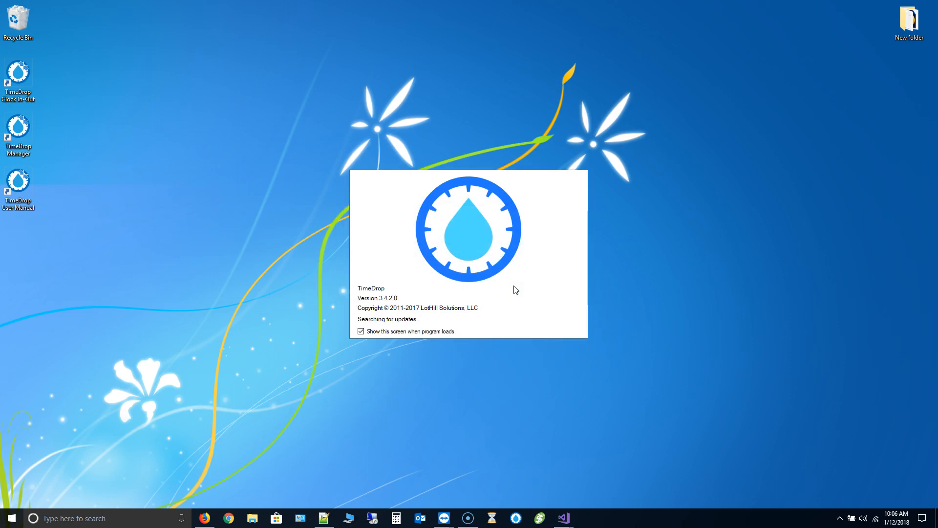
type("manager")
key("Tab")
type("manager")
key("Return")
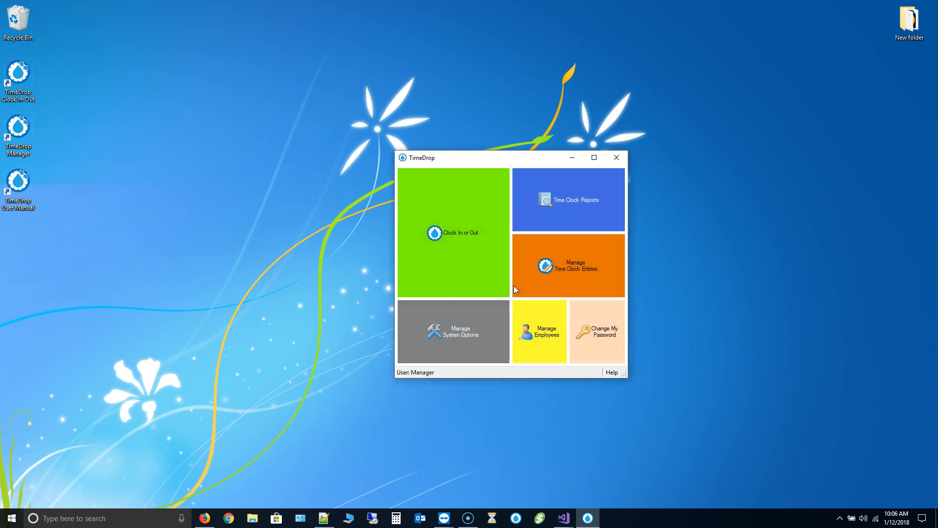
- Back up the database from System Options > Data Source to the Desktop as timeclock_20180112100700.gz
left_click(466, 323)
left_click(455, 318)
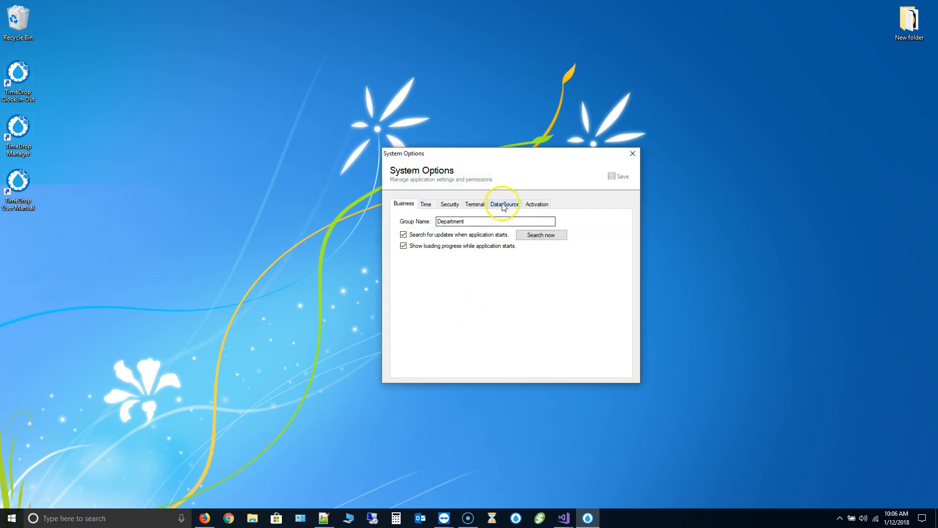
left_click(503, 206)
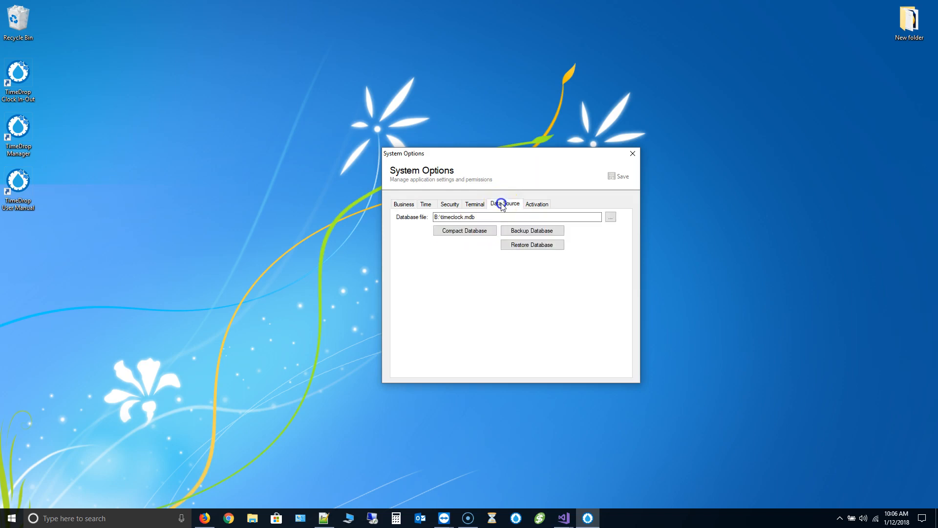
left_click(544, 233)
left_click(548, 234)
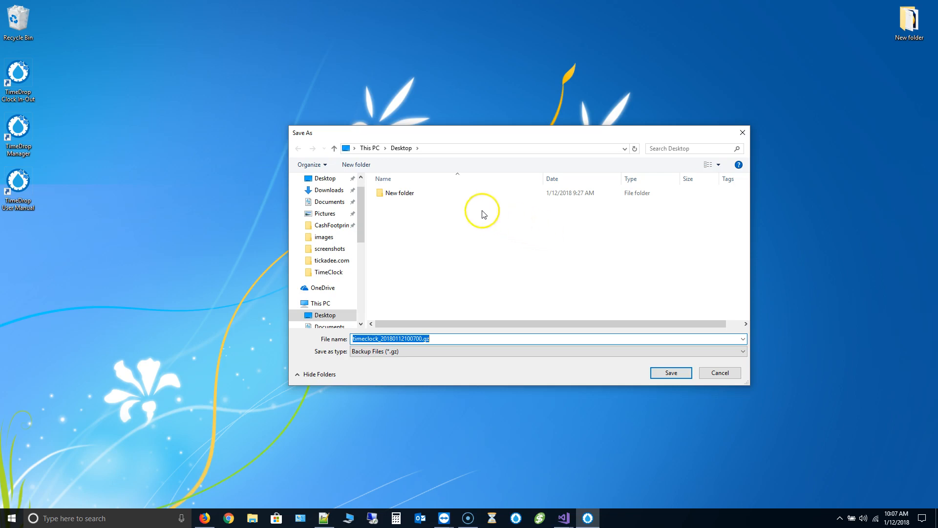
left_click(326, 180)
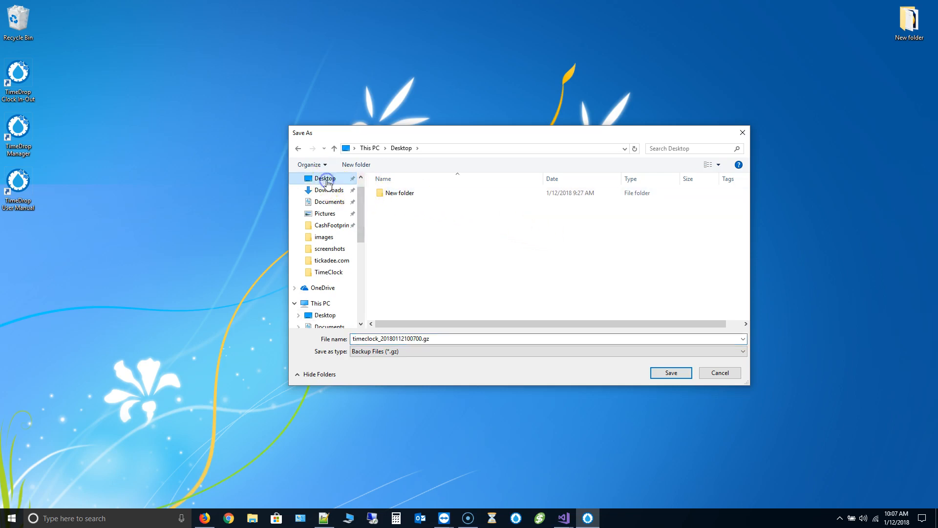
left_click(620, 348)
left_click(673, 373)
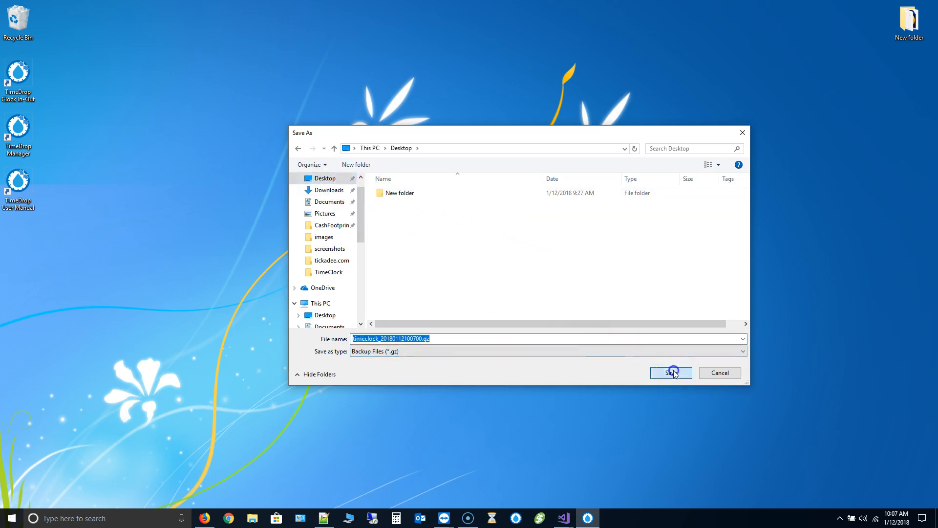
left_click(547, 274)
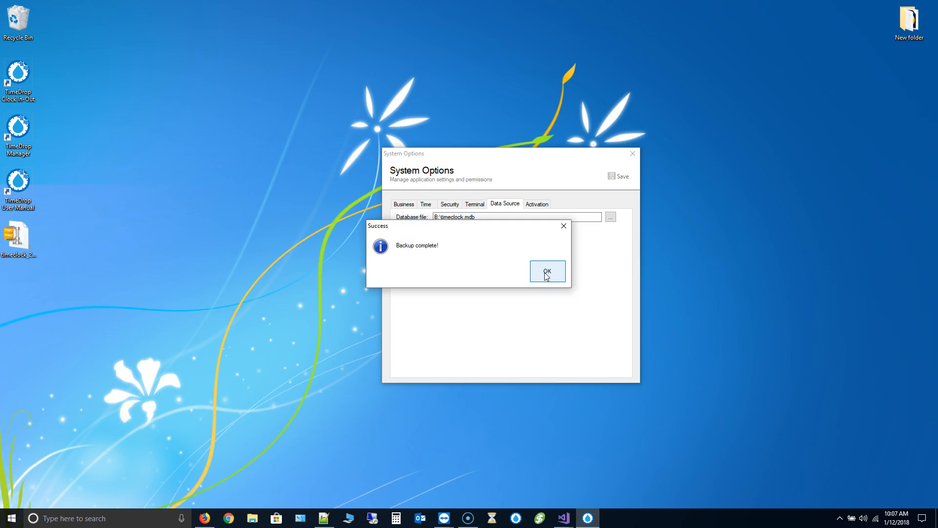
left_click(547, 274)
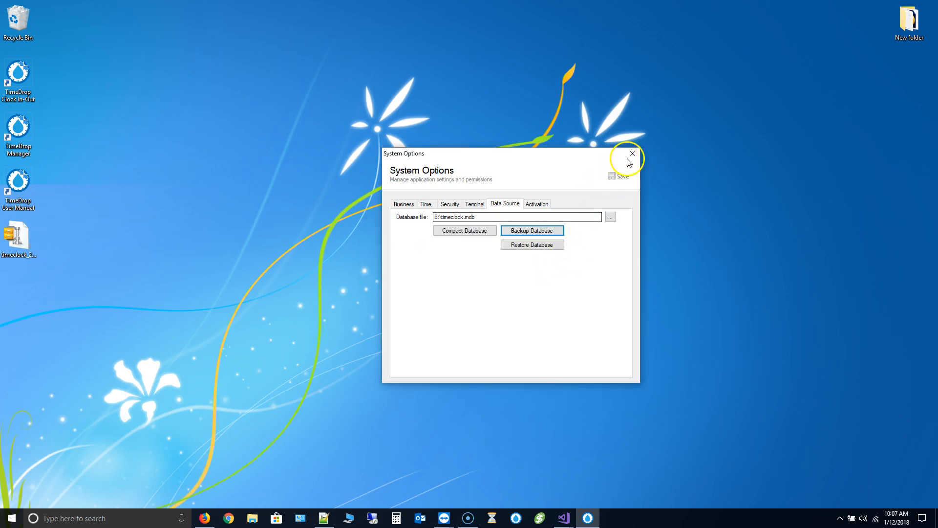
- Close System Options, confirm version 3.4.2.0 in About TimeDrop, and exit TimeDrop
left_click(633, 154)
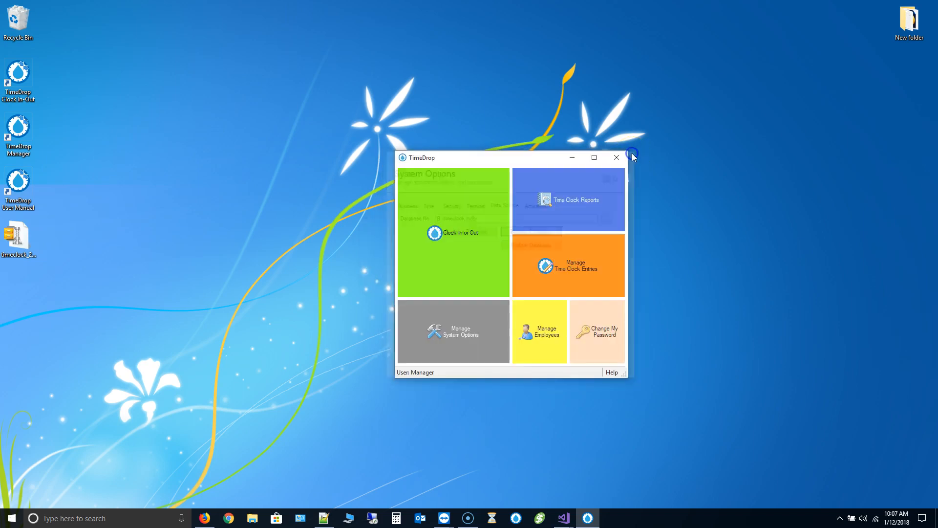
left_click(612, 372)
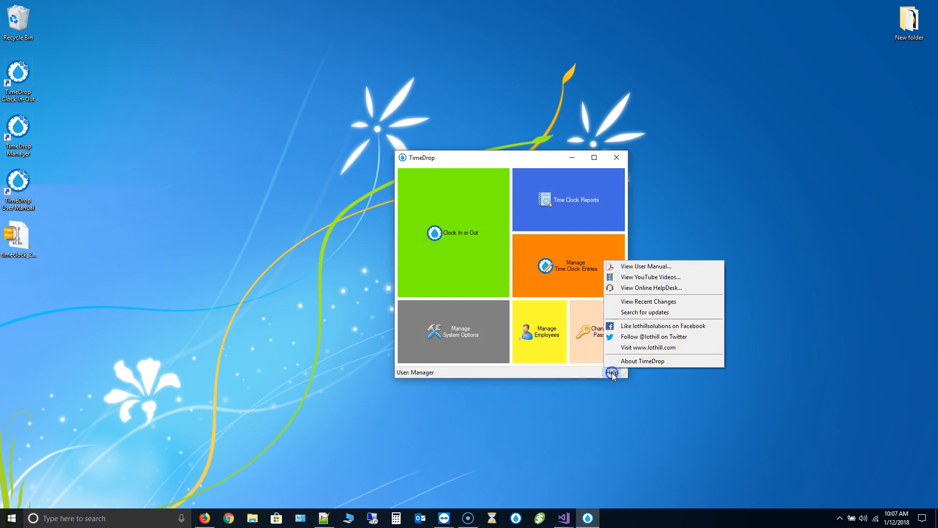
left_click(631, 361)
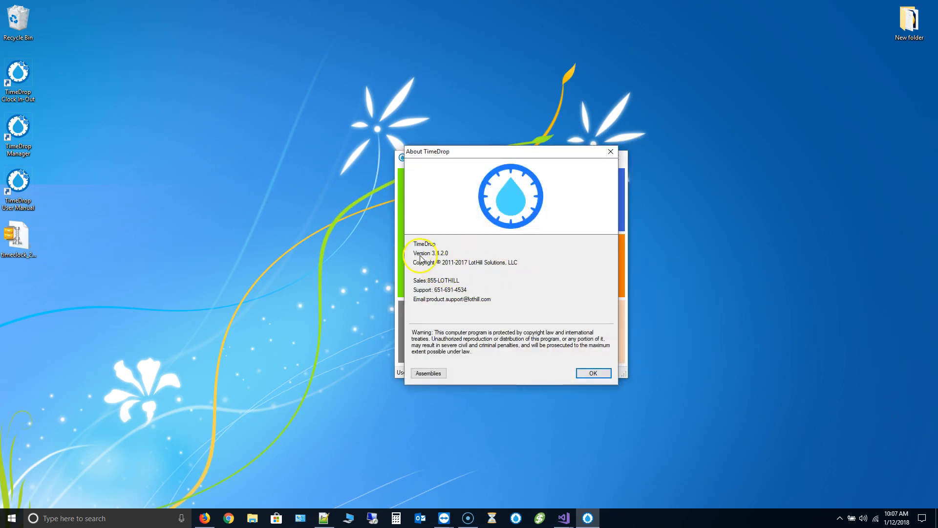
left_click(591, 373)
left_click(613, 372)
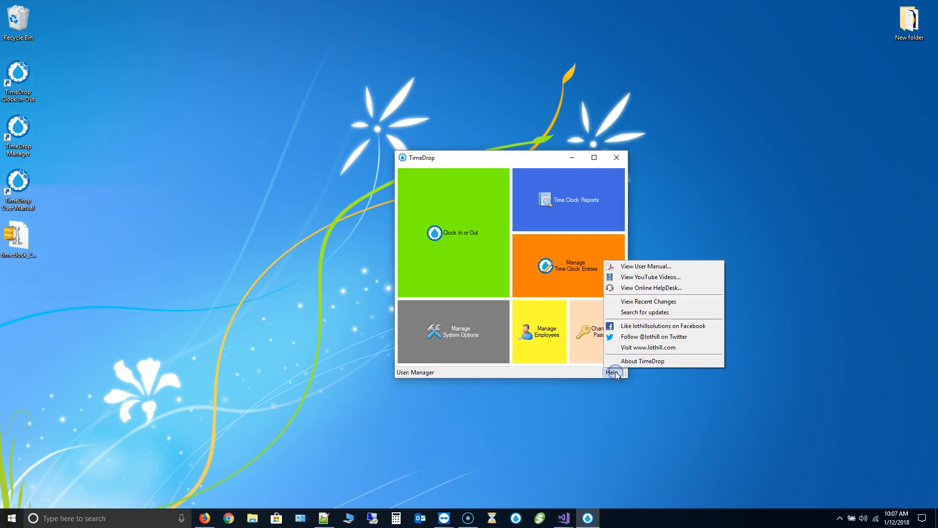
left_click(649, 364)
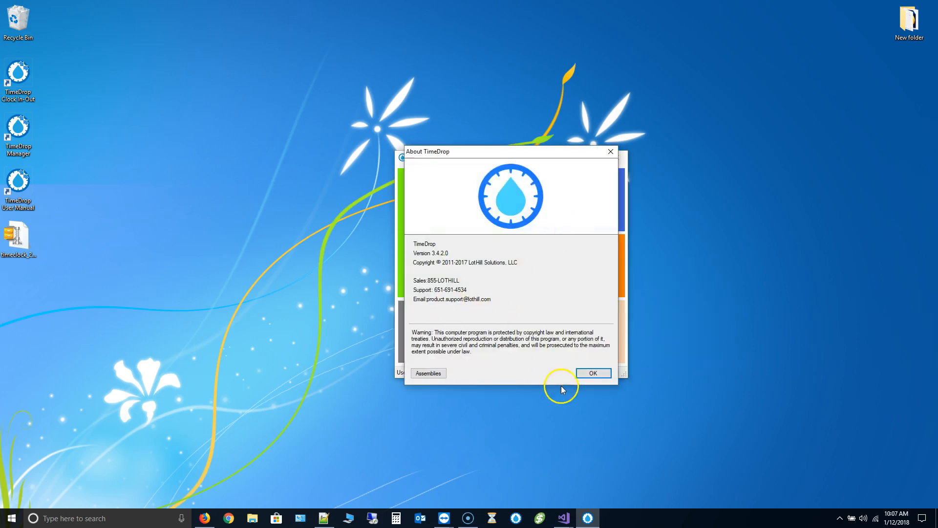
left_click(589, 374)
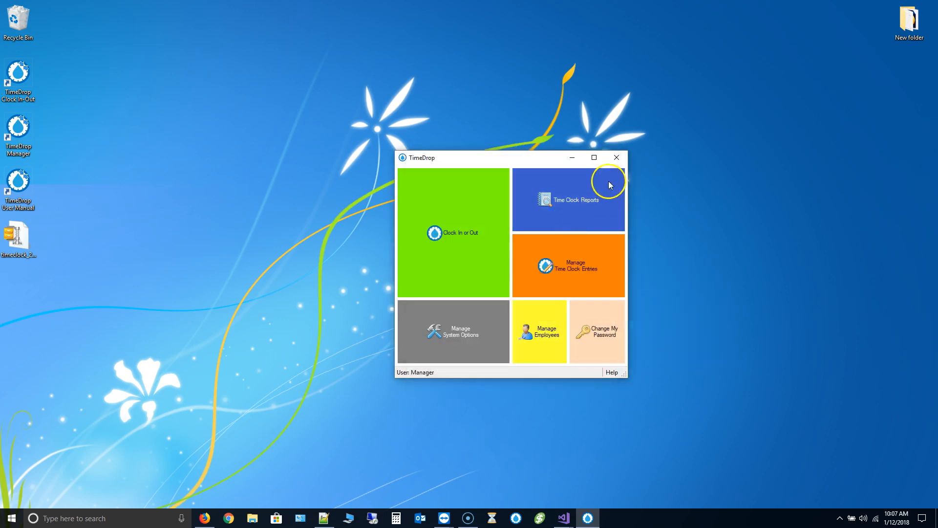
left_click(617, 158)
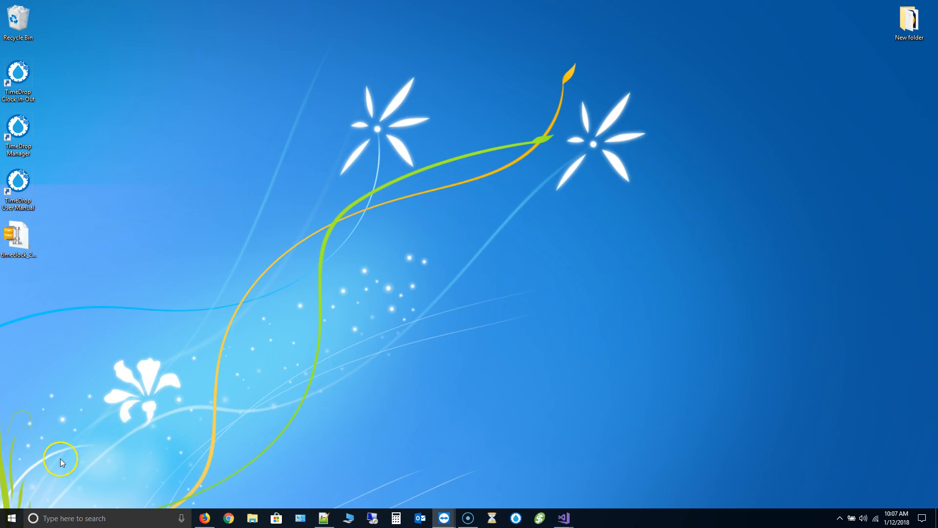
- Open Control Panel on this PC by searching 'control'
left_click(84, 517)
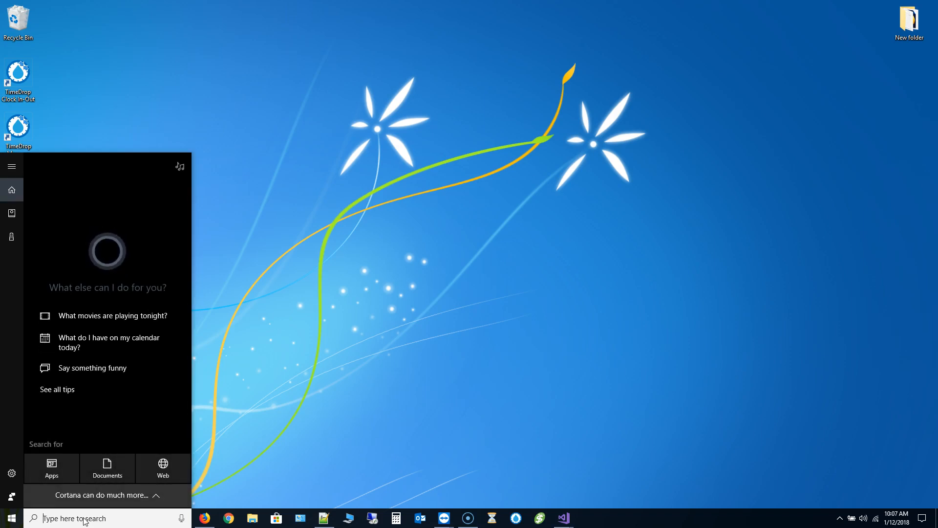
type("control")
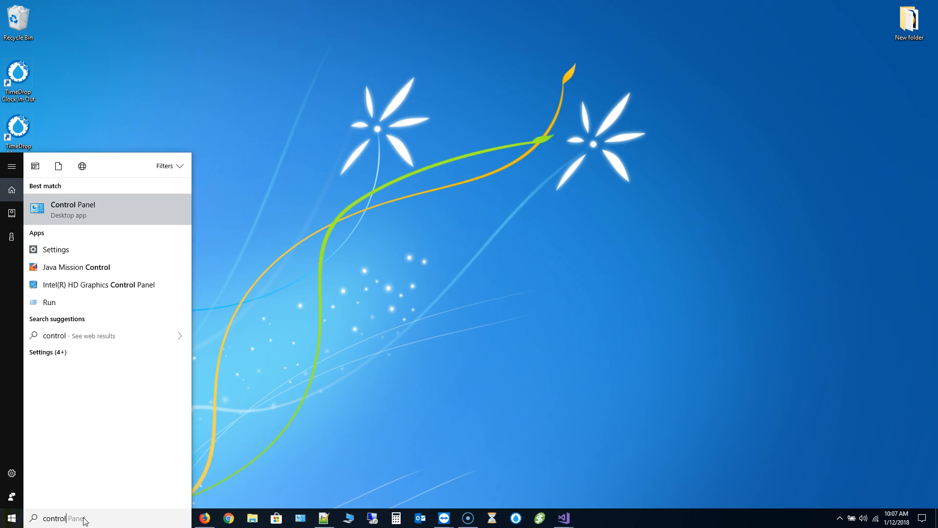
left_click(107, 206)
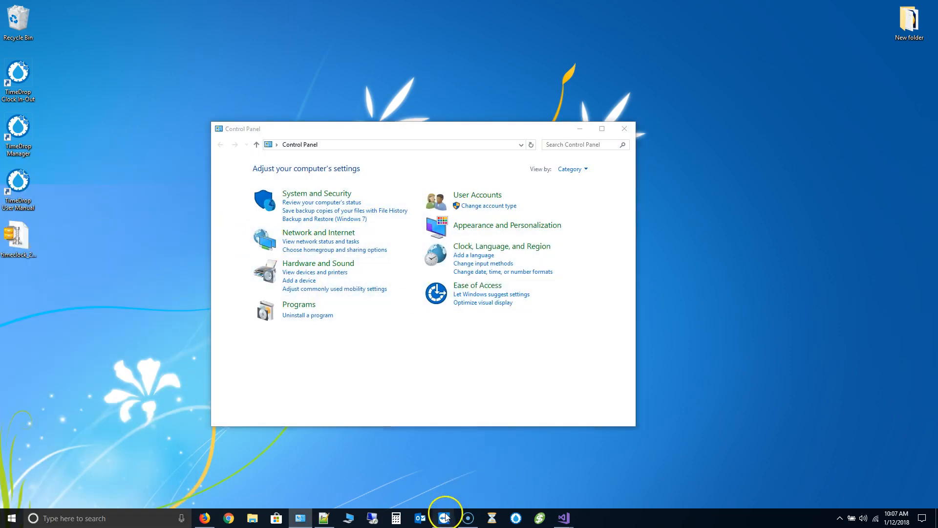
- Open the remote PC's Control Panel in the TeamViewer session, then minimize TeamViewer
mouse_move(446, 517)
left_click(492, 477)
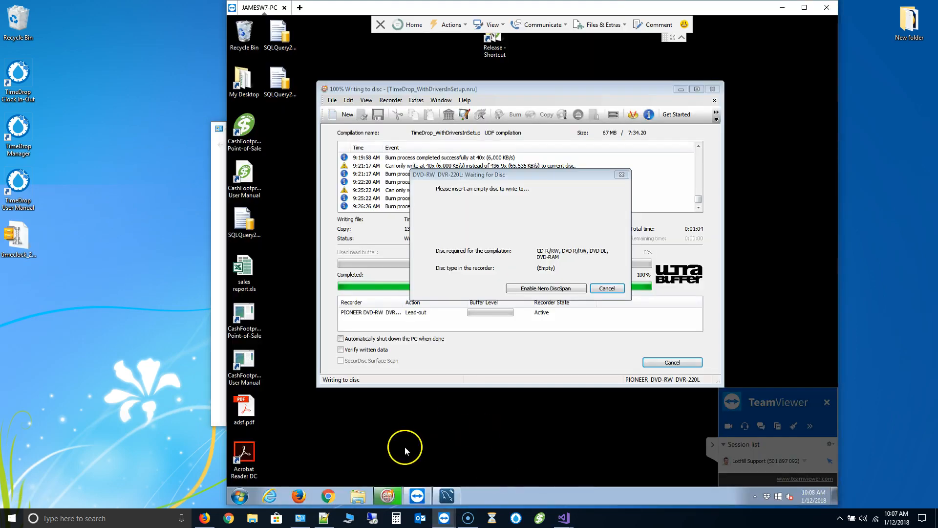
left_click(240, 496)
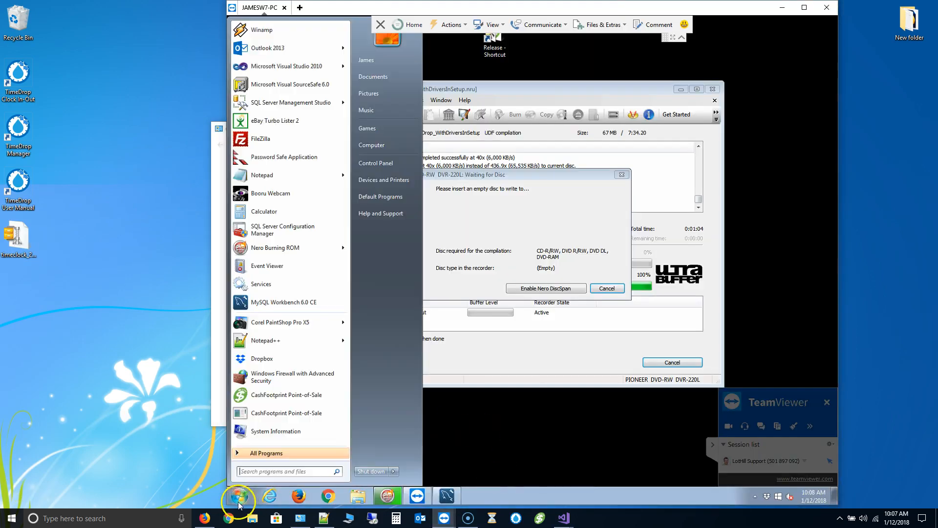
left_click(388, 165)
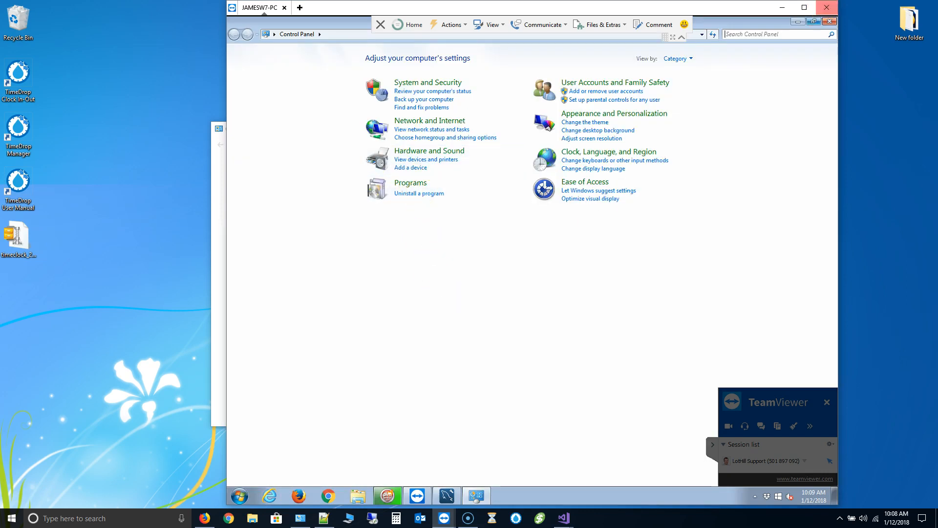
left_click(782, 7)
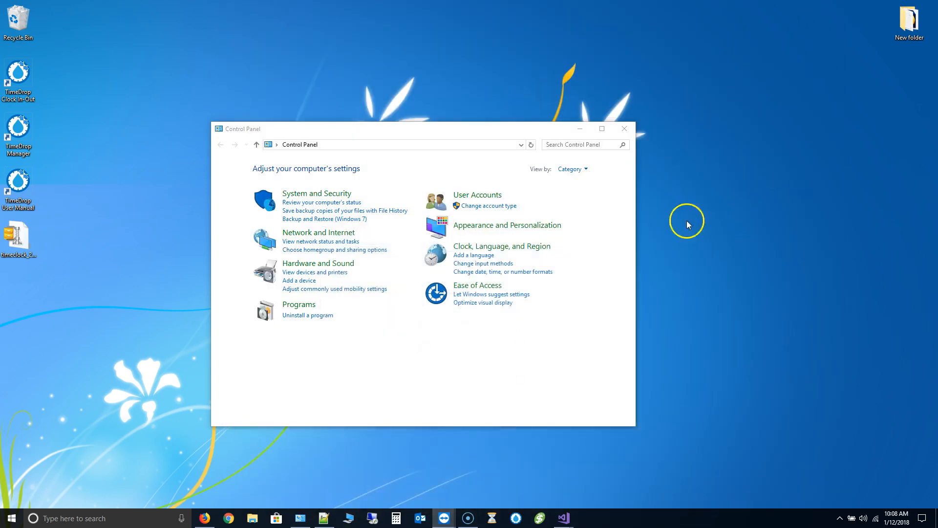
- Uninstall TimeDrop from Programs and Features, confirming the prompts
left_click(321, 319)
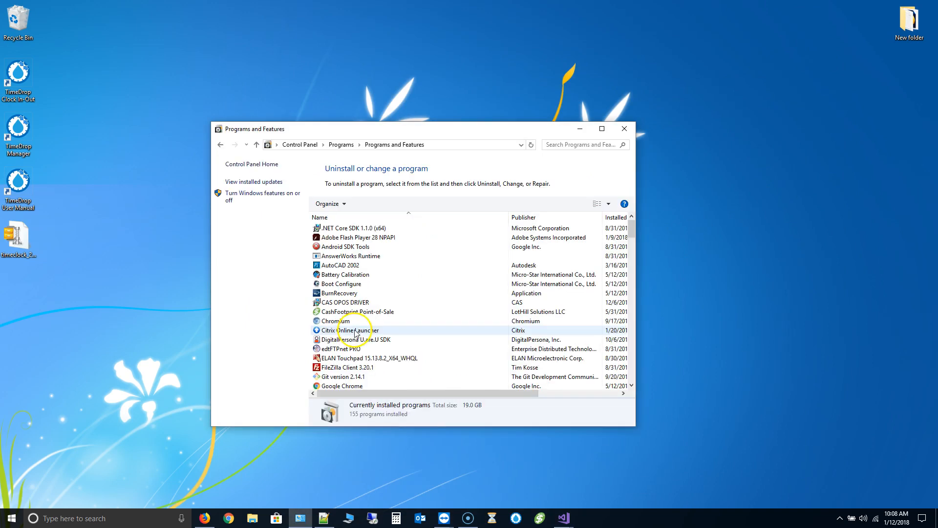
left_click(353, 278)
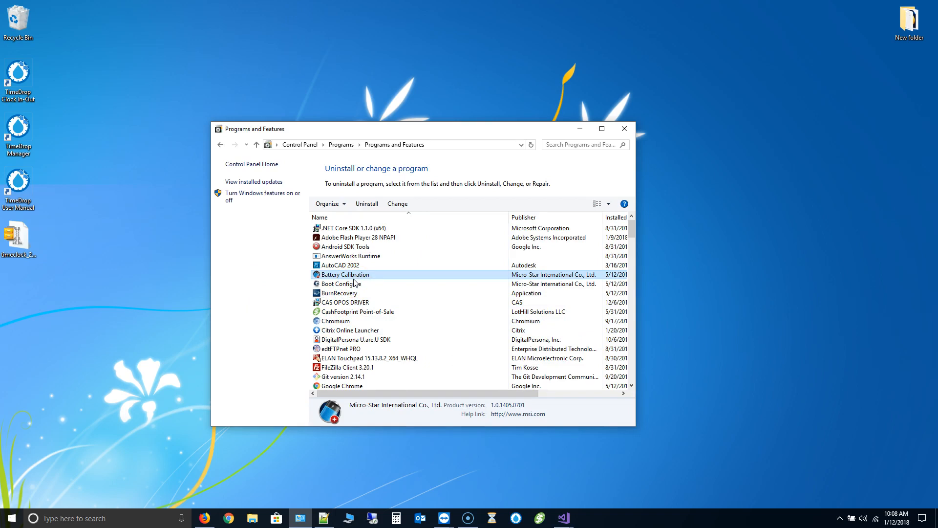
type("ti")
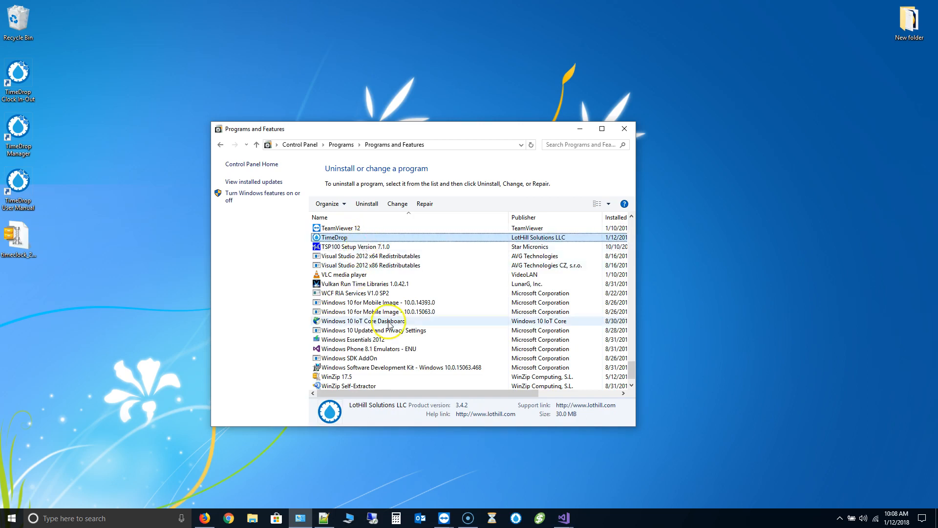
left_click(367, 204)
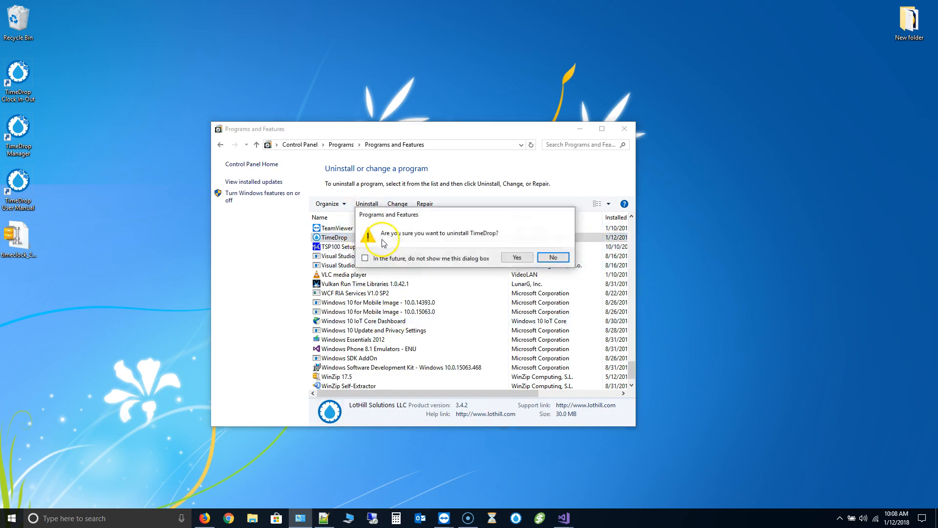
left_click(521, 262)
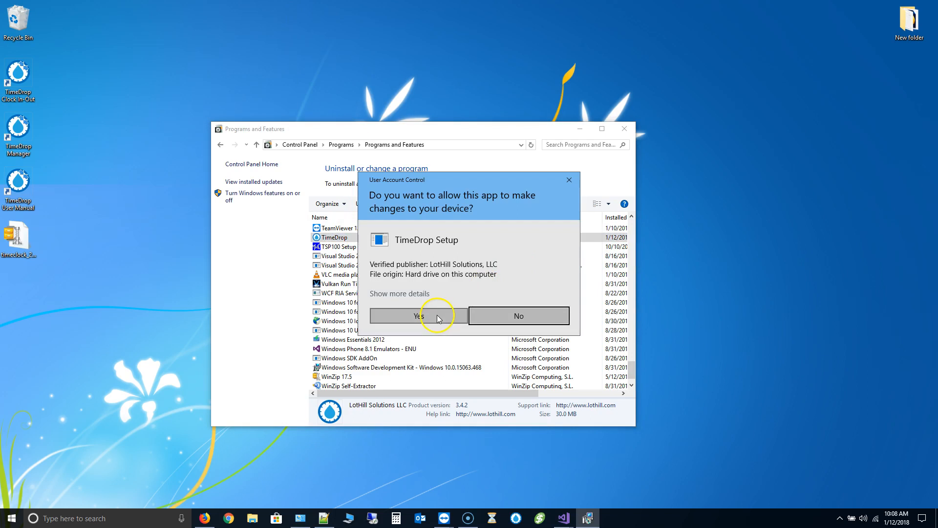
left_click(438, 315)
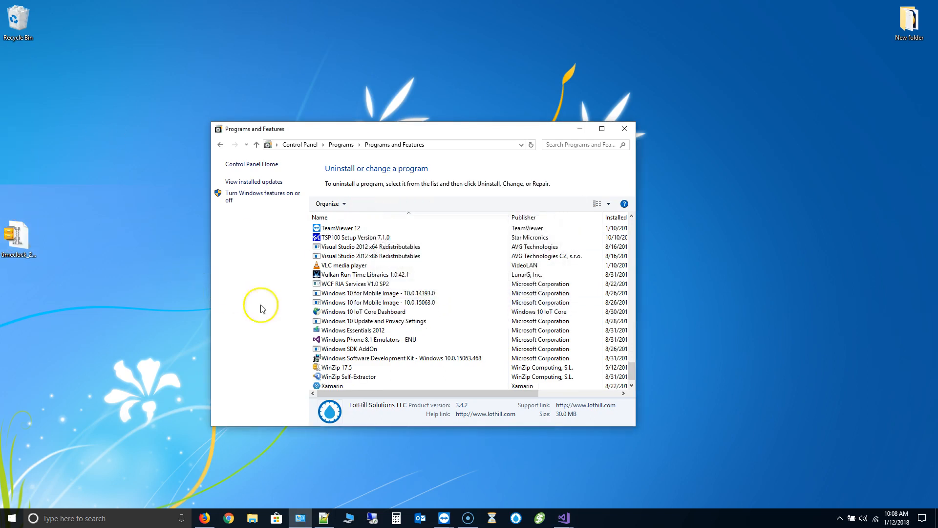
- Uninstall the SAP Crystal Reports .NET runtime engine and close Programs and Features
left_click(332, 287)
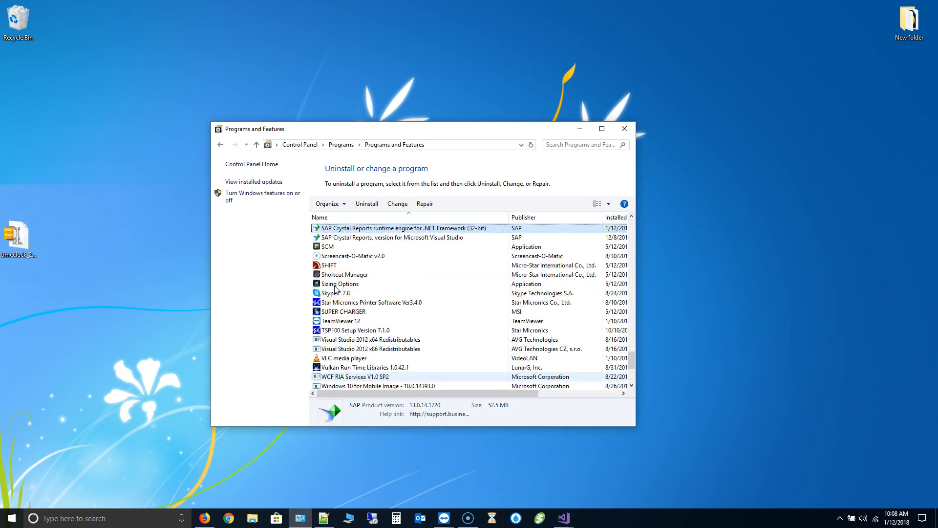
left_click(366, 203)
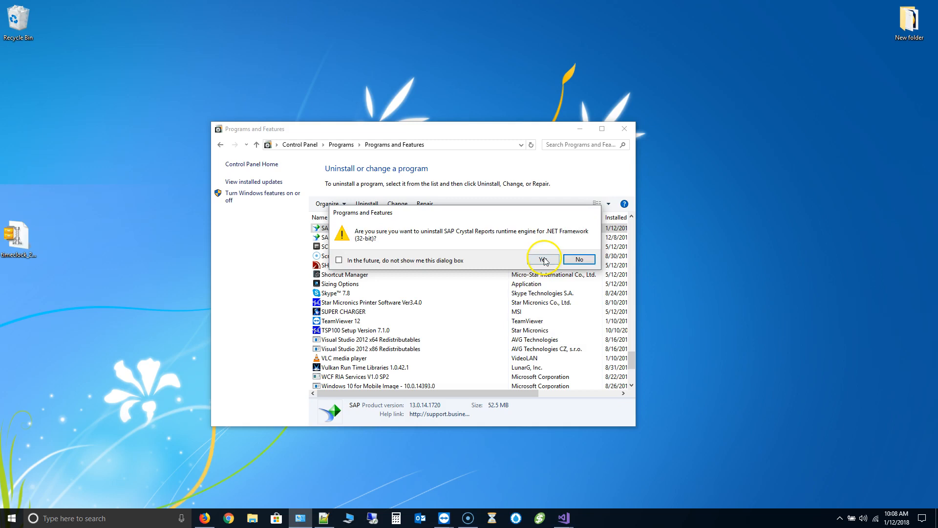
left_click(533, 258)
left_click(380, 312)
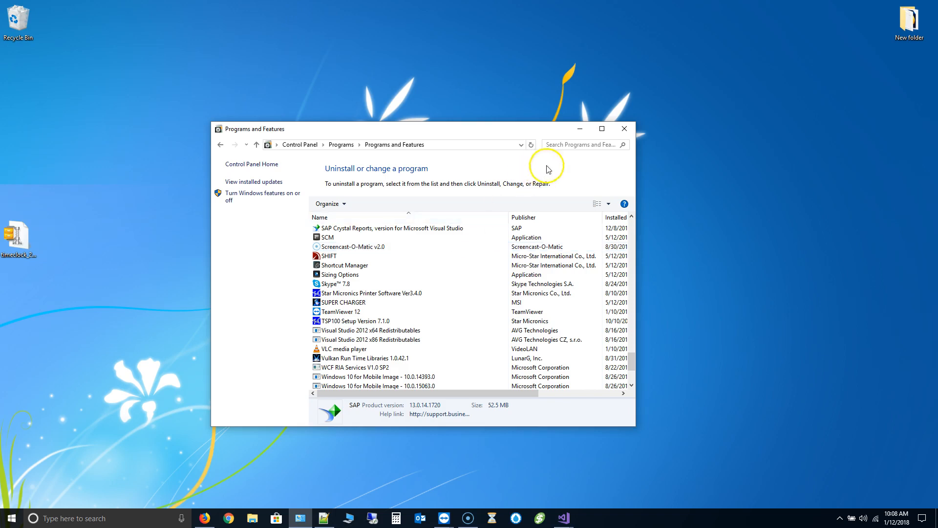
left_click(624, 130)
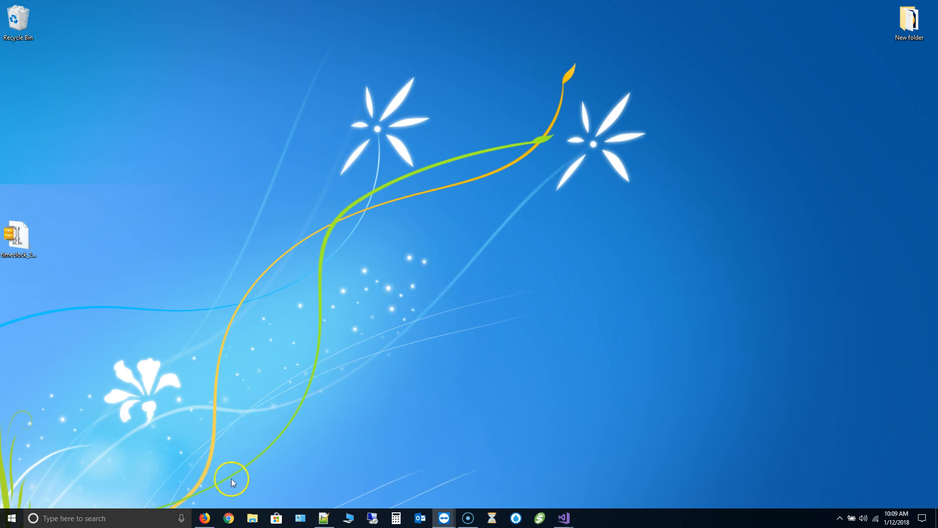
- Request the TimeDrop Setup (Aug 2017) download from the lothill.com downloads page in Firefox
left_click(204, 517)
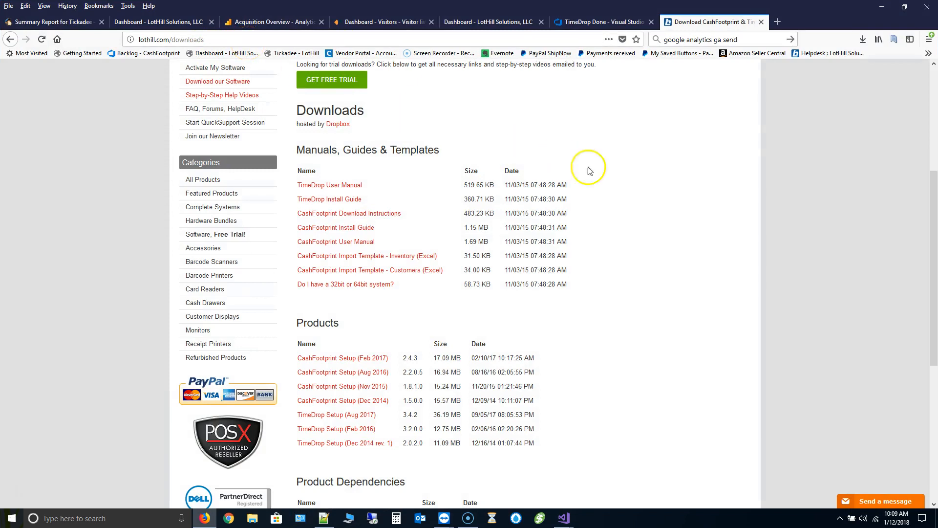
scroll(557, 155, "up", 5)
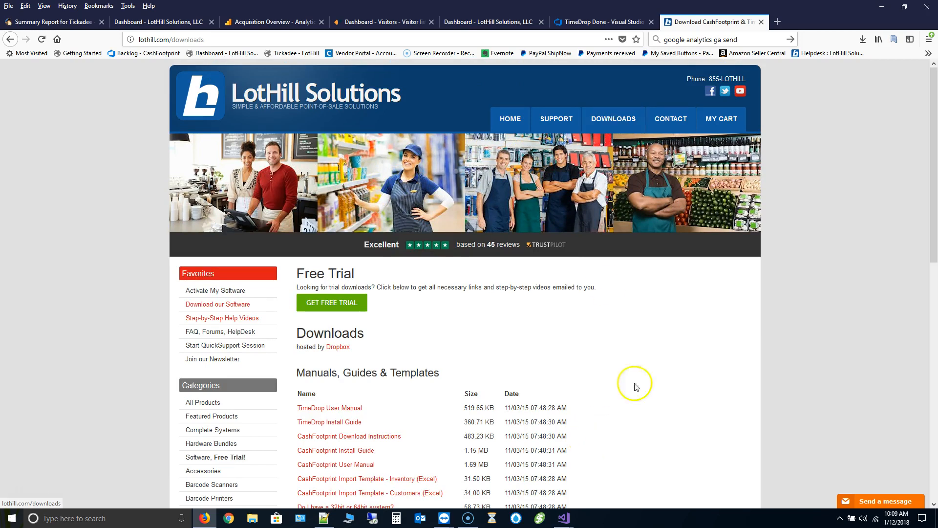
scroll(653, 365, "down", 5)
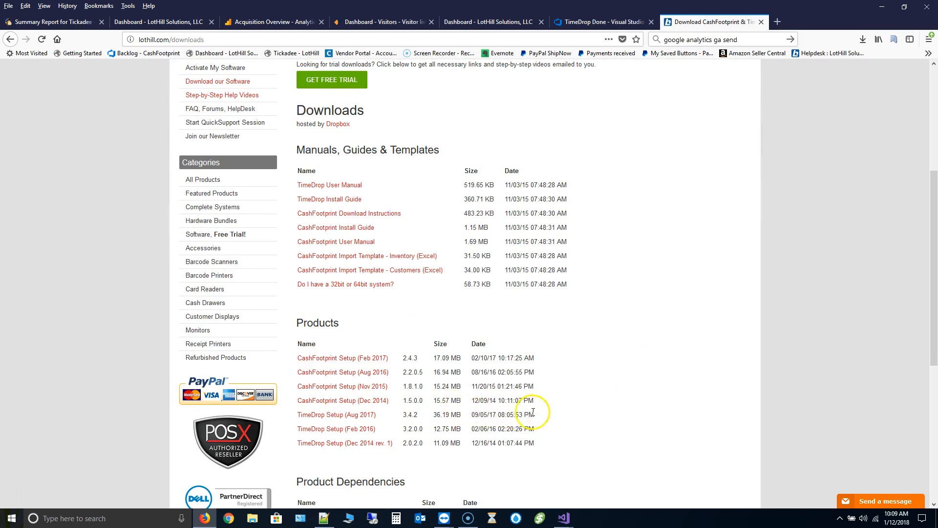
left_click(335, 416)
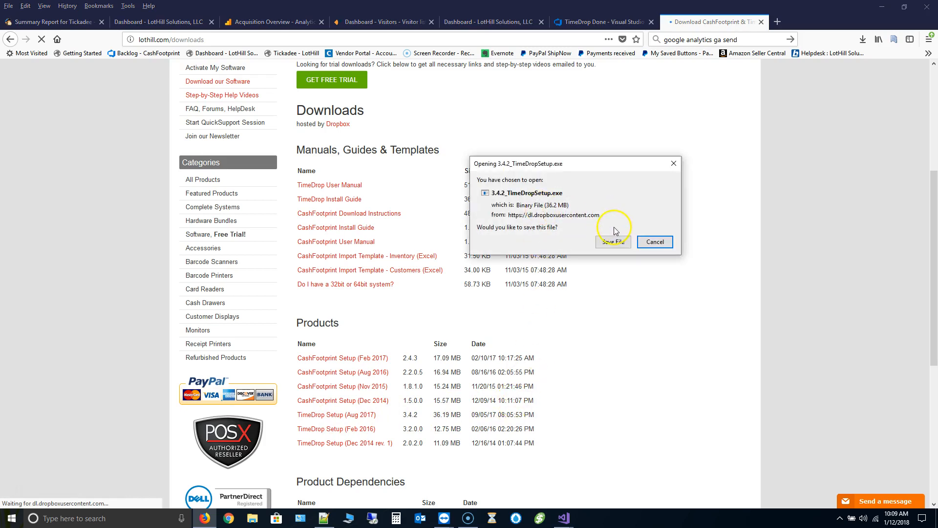
- Save 3.4.2_TimeDropSetup.exe (36.2 MB) and check it in Firefox's finished downloads list
left_click(614, 243)
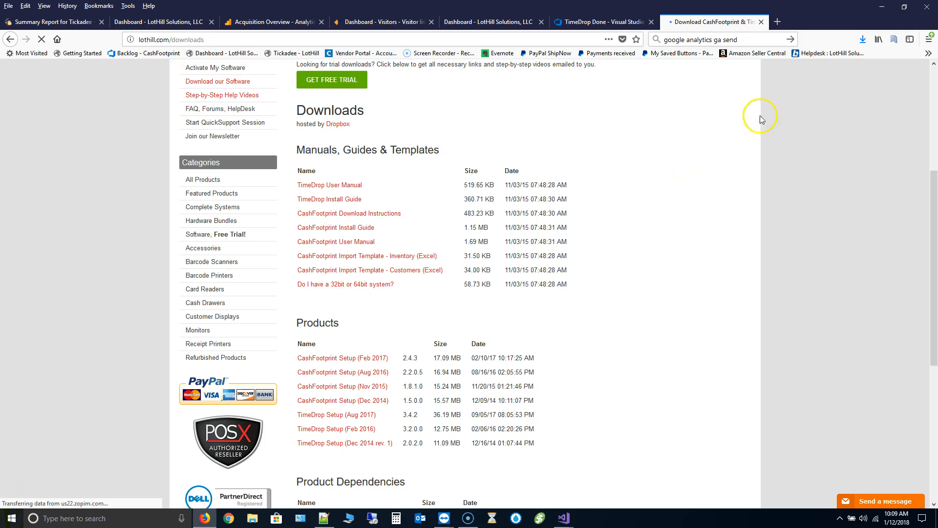
left_click(864, 42)
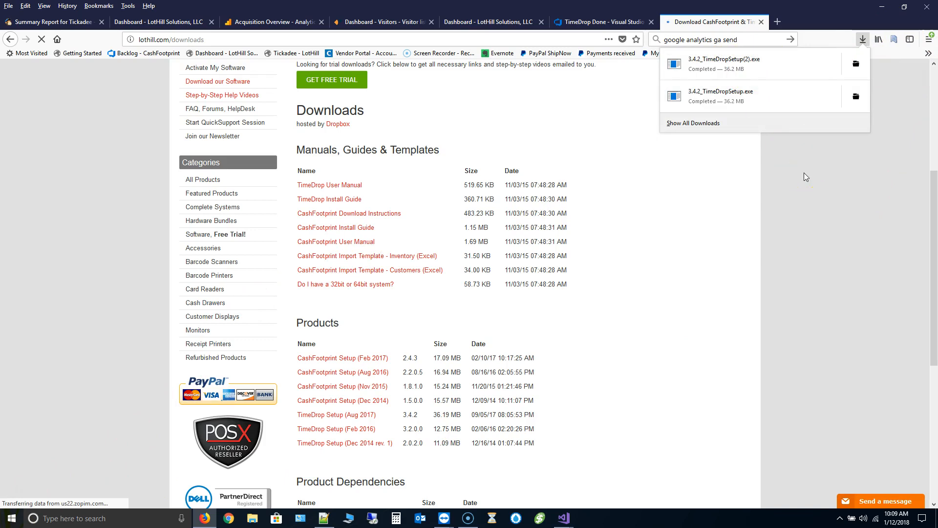
left_click(821, 166)
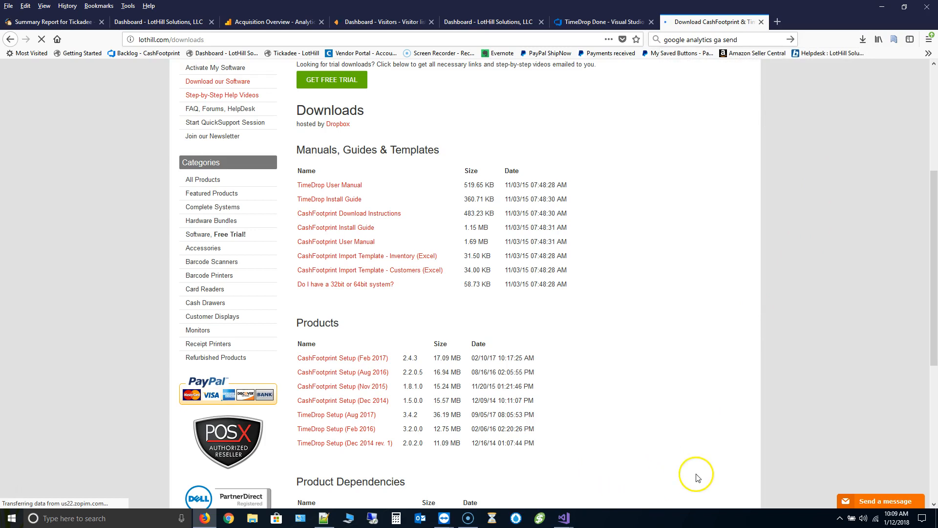
left_click(862, 39)
- Run the downloaded TimeDrop installer, extract it, and accept the SAP Crystal Reports runtime license
left_click(765, 72)
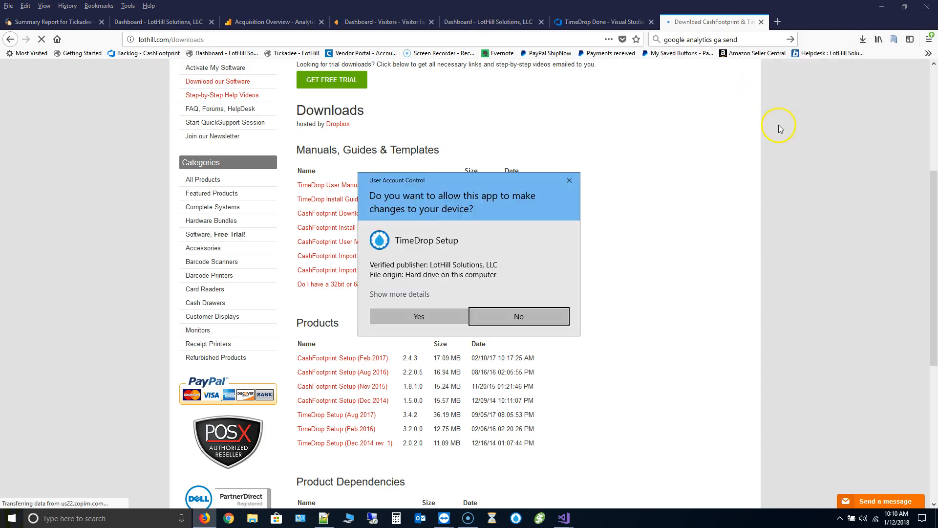
left_click(414, 317)
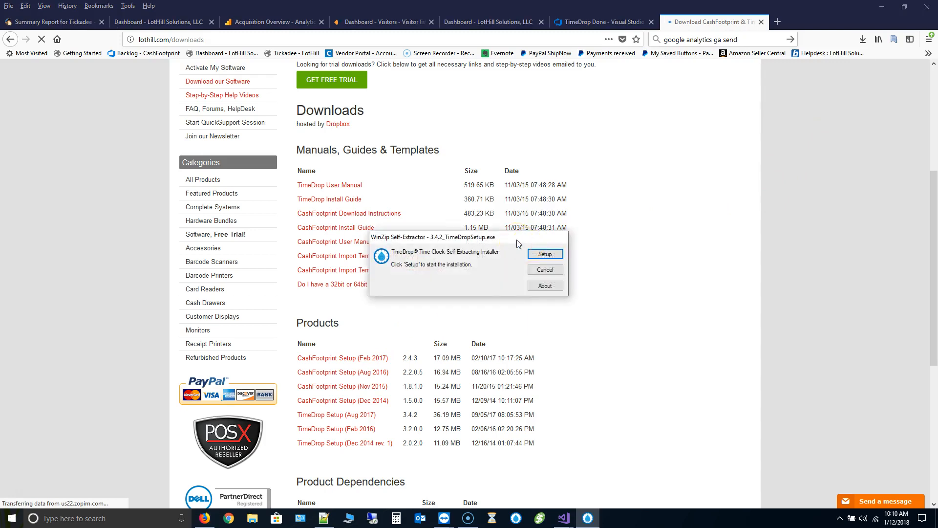
left_click(555, 256)
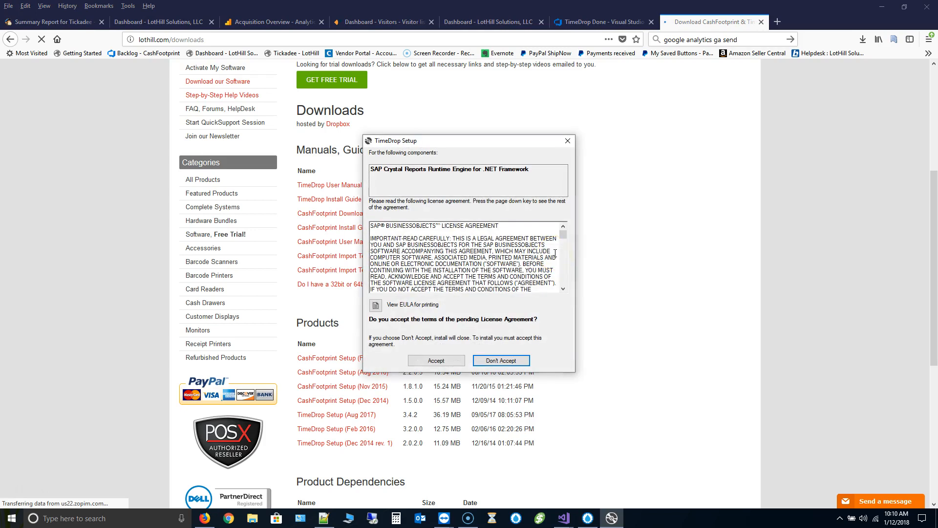
left_click(447, 361)
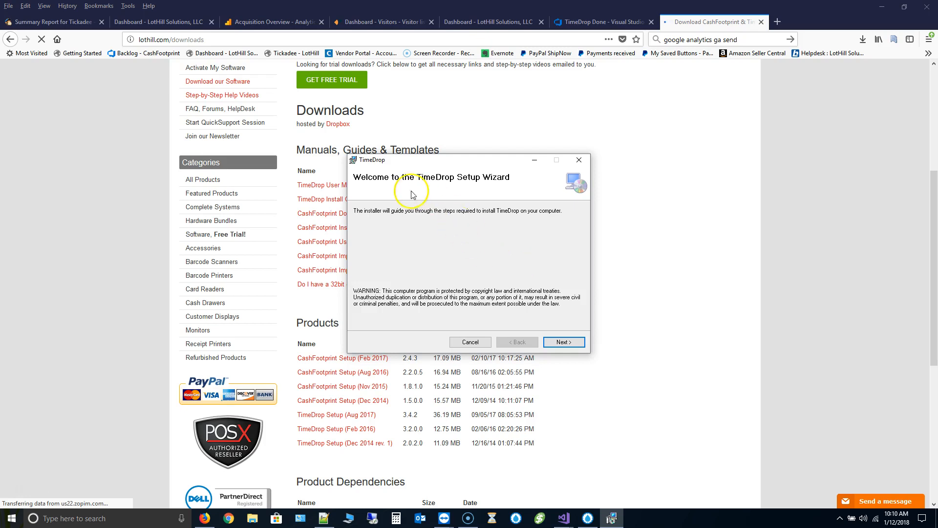
- Agree to the TimeDrop license and set the database location to another computer or file server
left_click(563, 343)
left_click(452, 321)
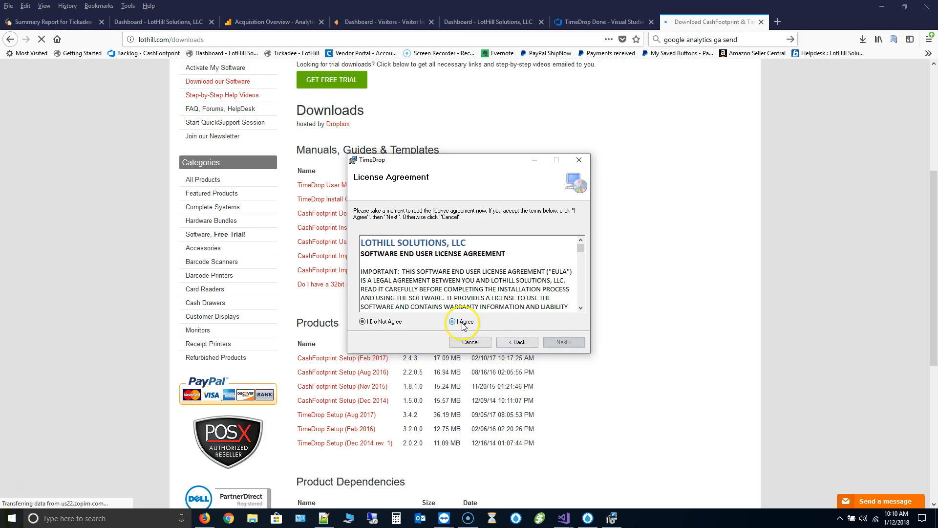
left_click(561, 338)
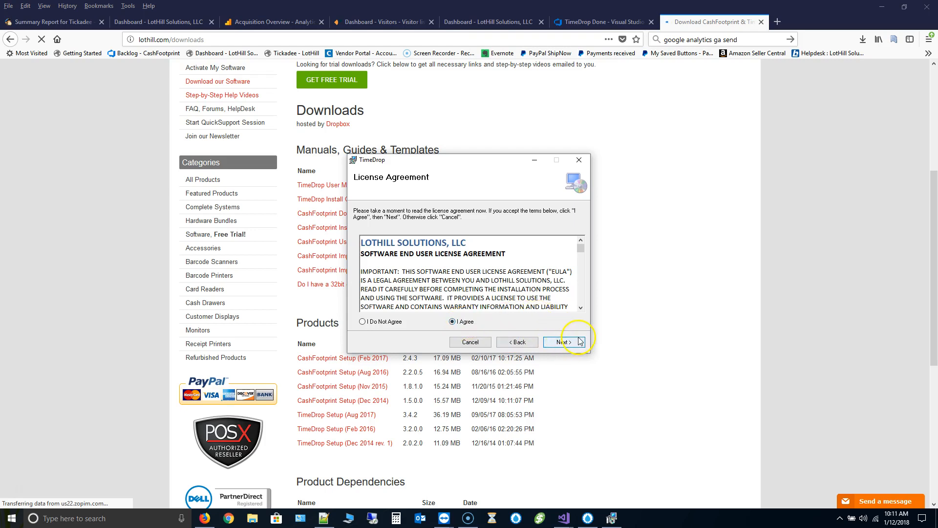
left_click(579, 343)
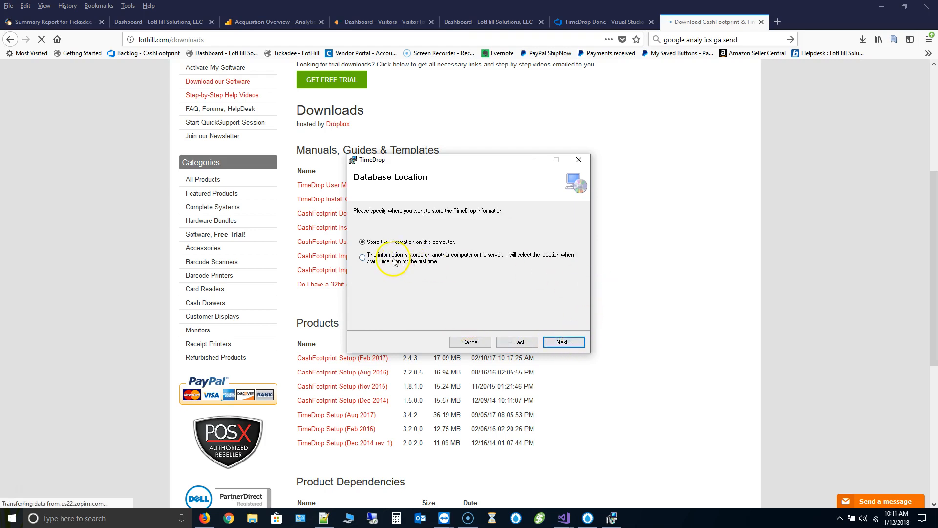
left_click(377, 263)
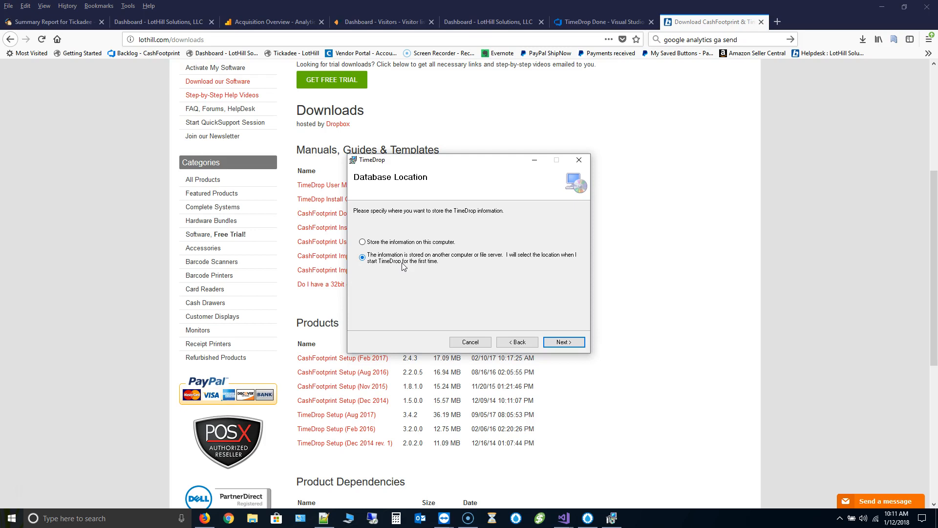
- Install TimeDrop to the default folder, skipping scanner integration, then close the installer
left_click(555, 339)
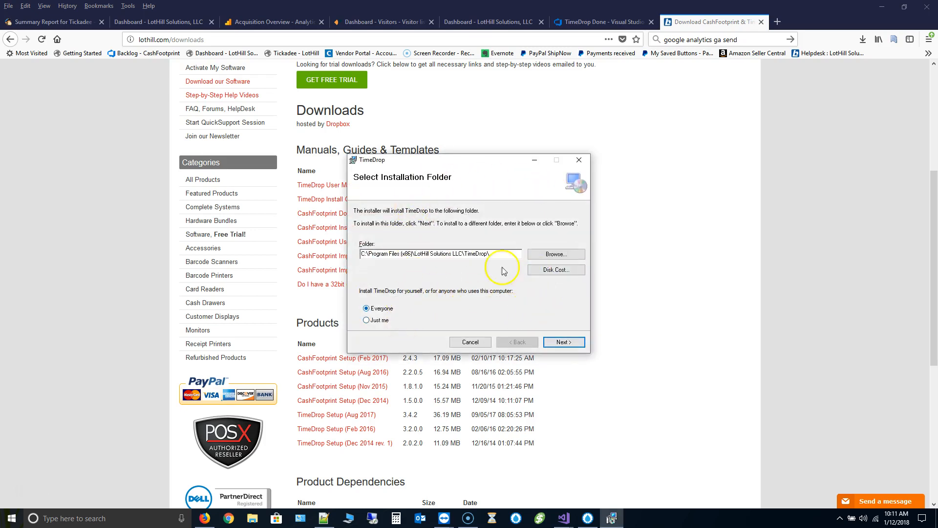
left_click(559, 341)
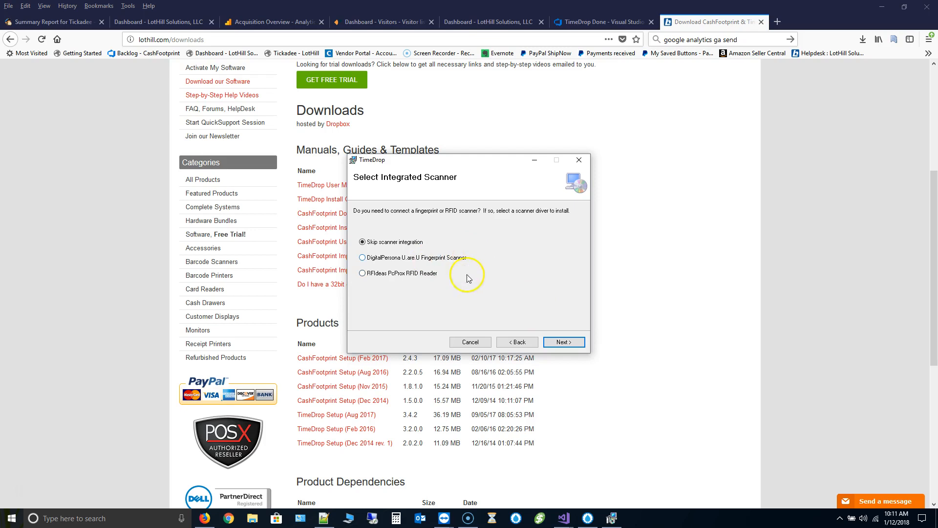
left_click(565, 342)
left_click(561, 342)
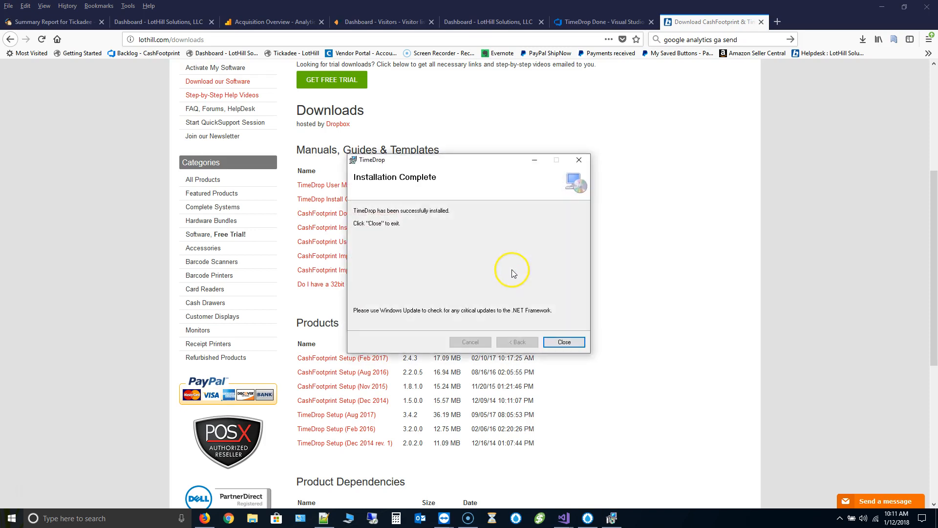
left_click(565, 342)
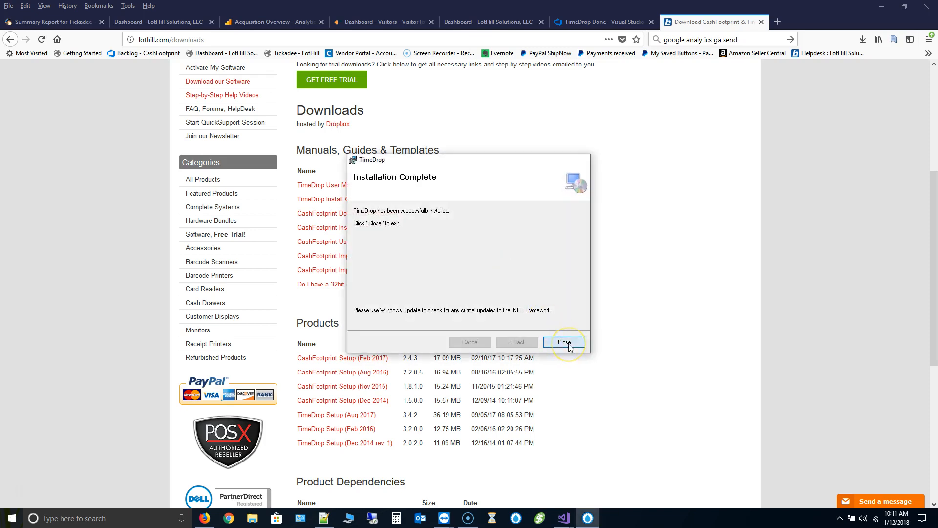
- Minimize Firefox, launch the new TimeDrop Manager, dismiss the update warning, and sign in as manager
left_click(881, 11)
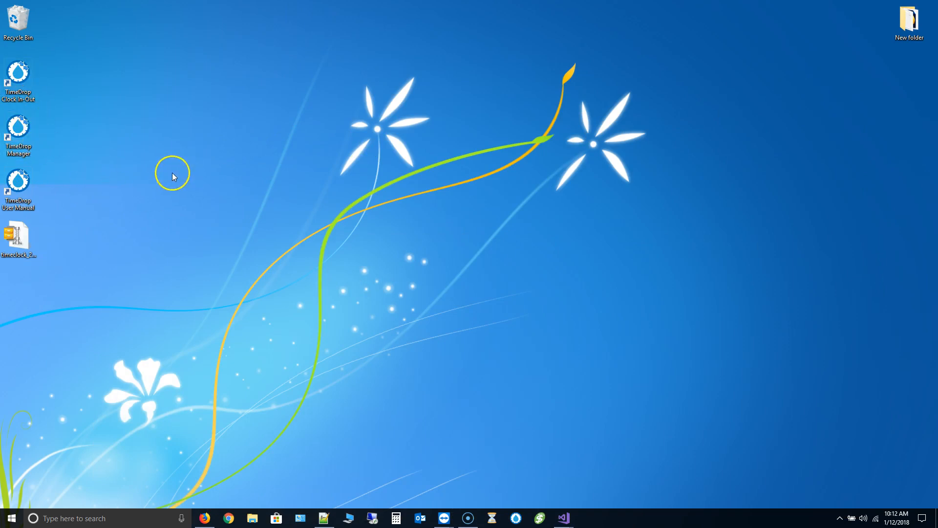
left_click(22, 132)
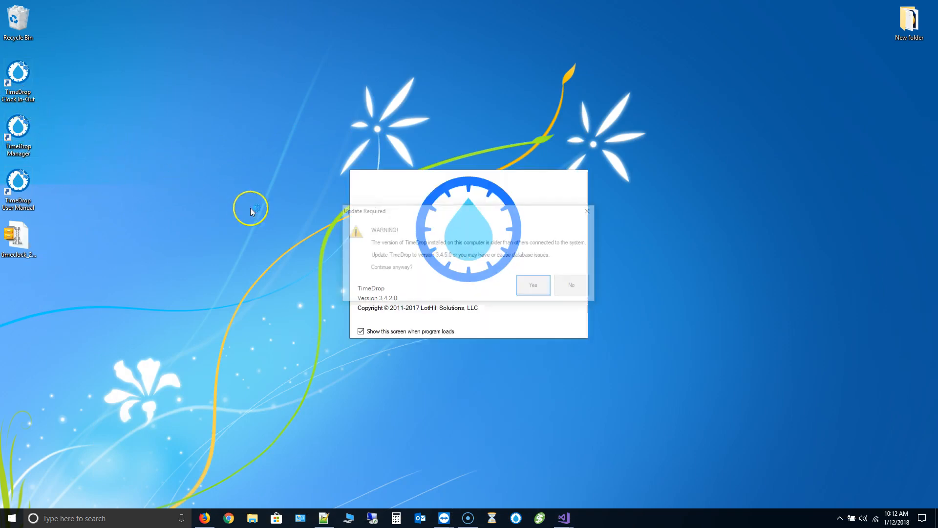
key("Return")
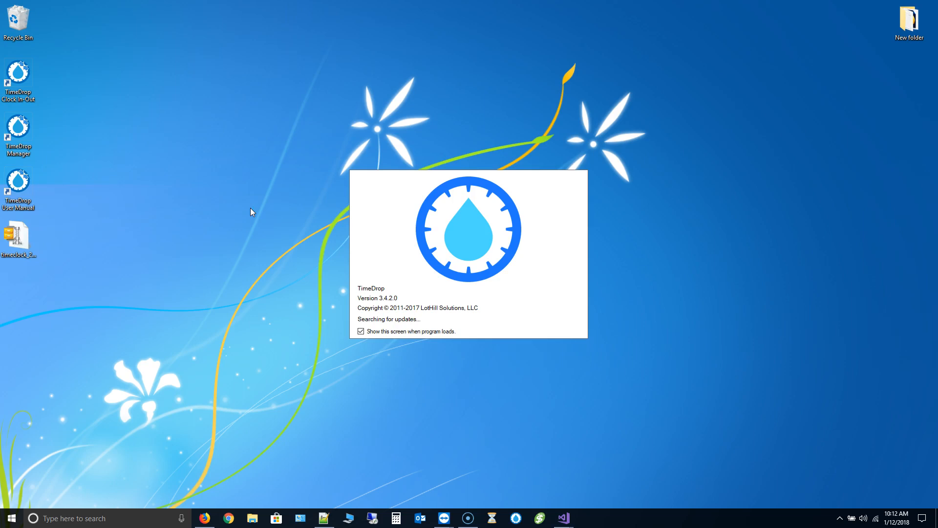
type("manager")
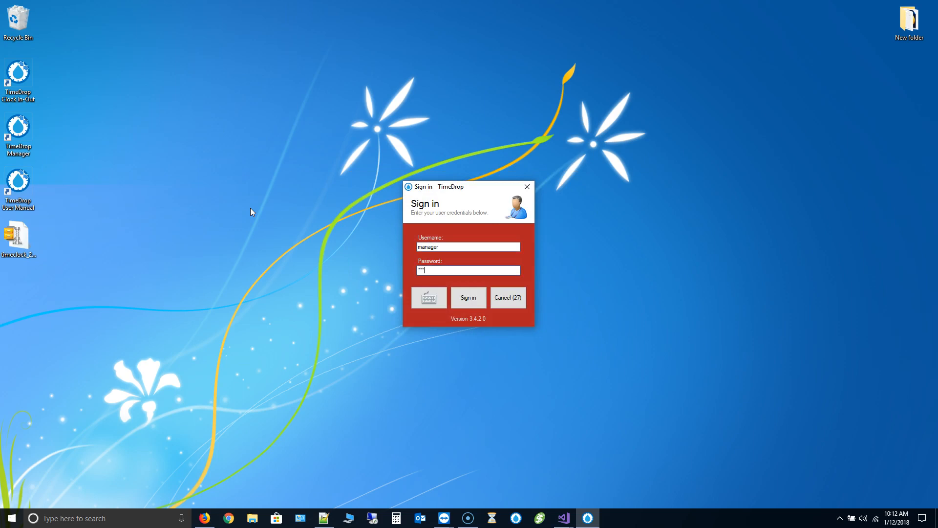
key("Return")
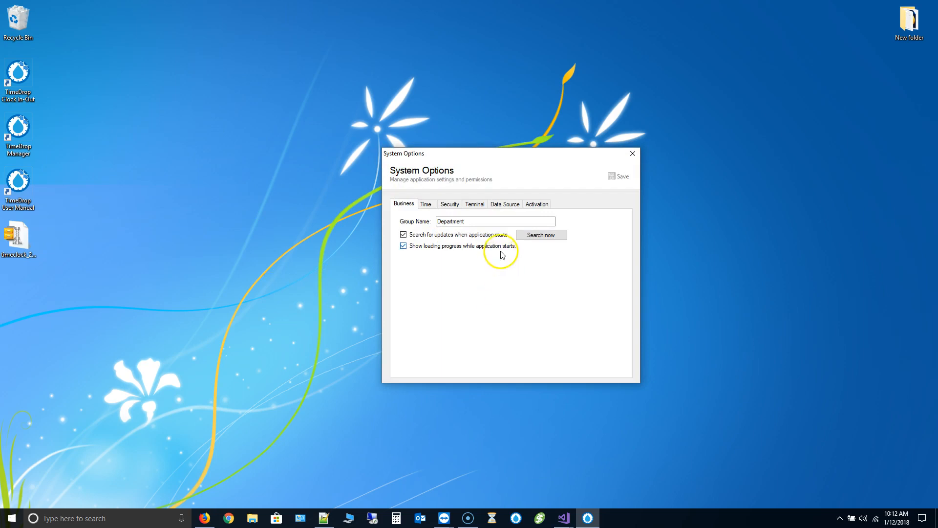
- Review the Time, Security, Terminal and Activation settings, ending on the Data Source settings
left_click(427, 204)
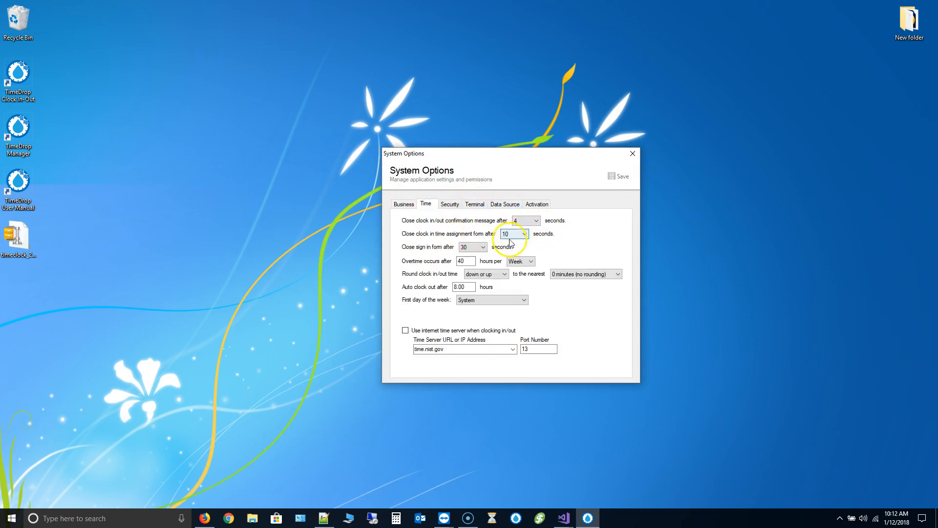
left_click(449, 204)
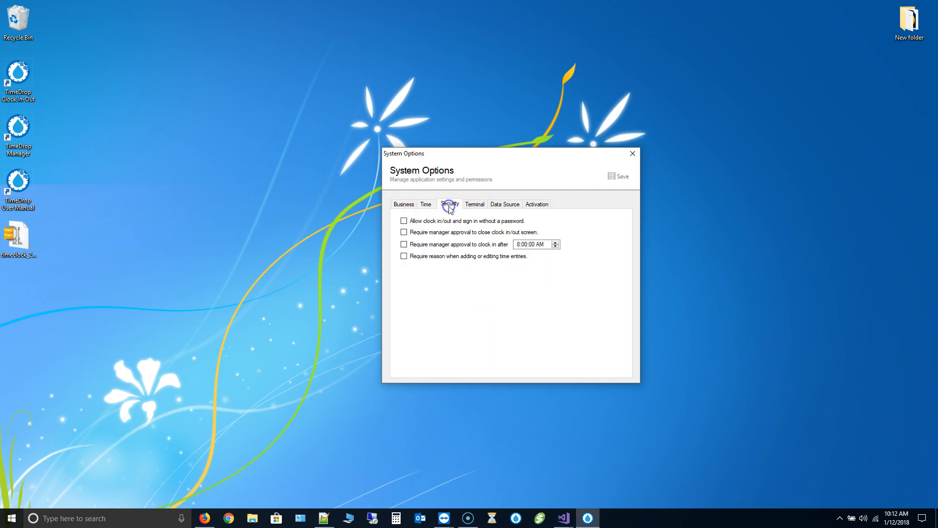
left_click(474, 207)
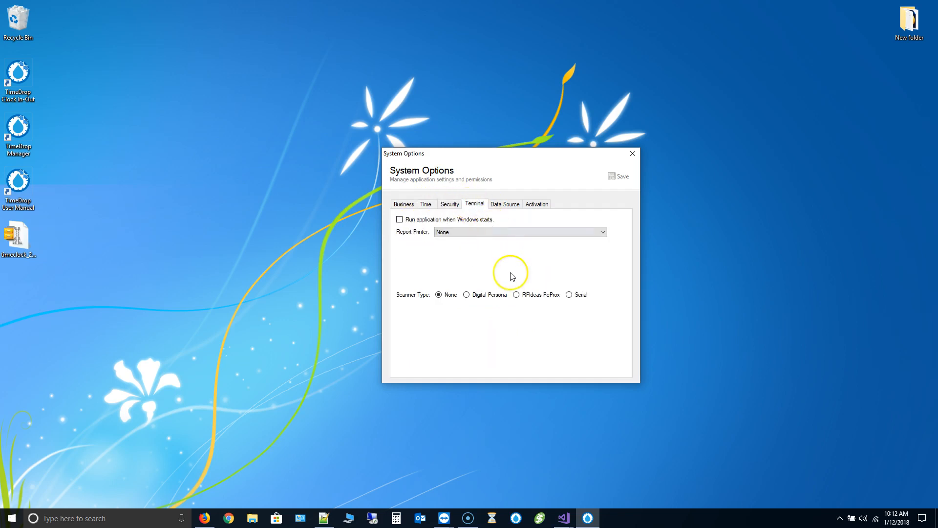
left_click(541, 206)
left_click(506, 204)
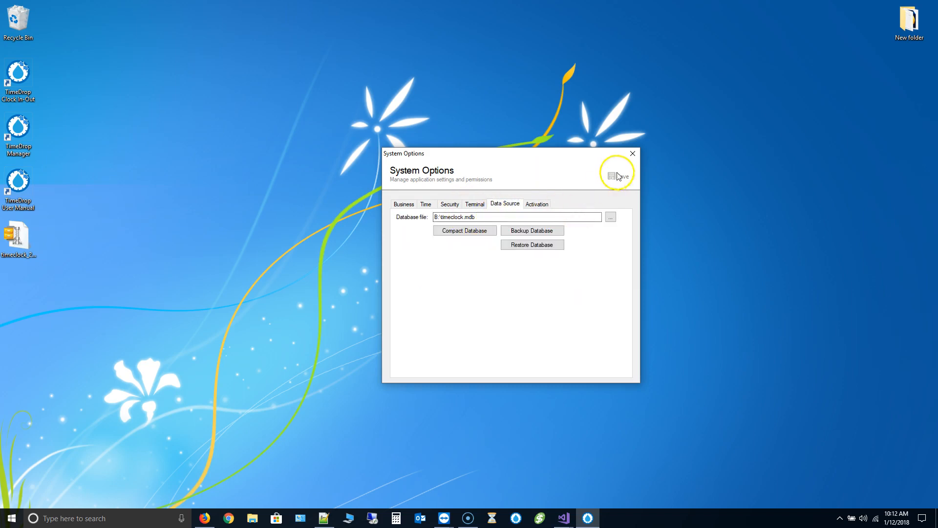
- Back up the database to the Desktop as a timeclock .gz file with '-342' appended, then close System Options
left_click(540, 232)
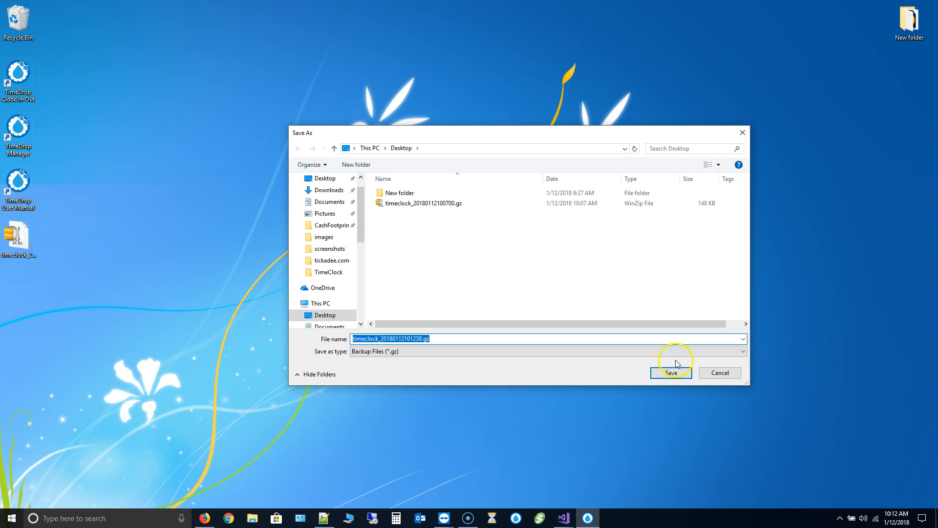
left_click(423, 338)
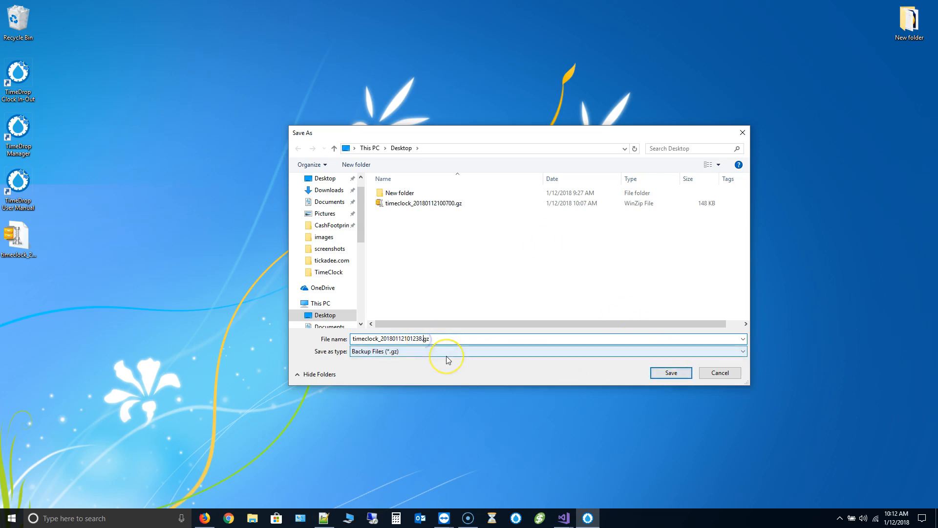
type("-342")
left_click(667, 374)
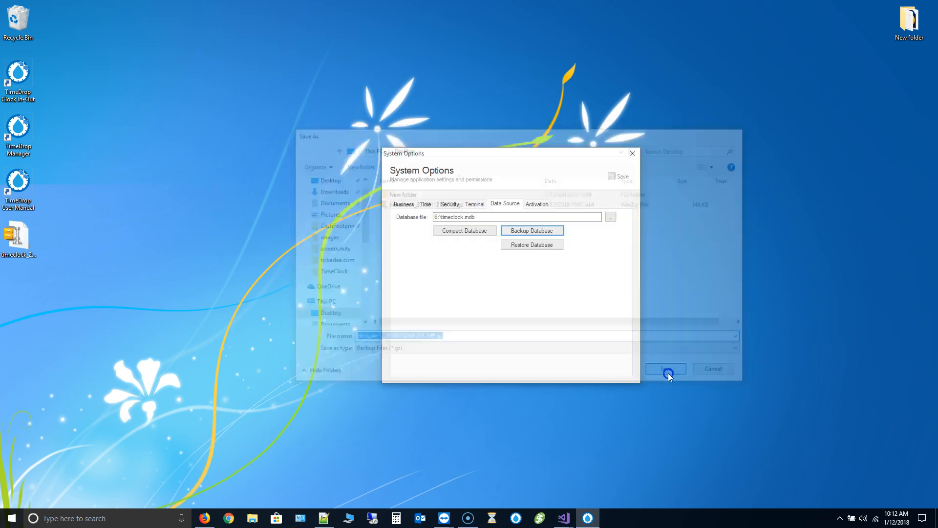
left_click(550, 271)
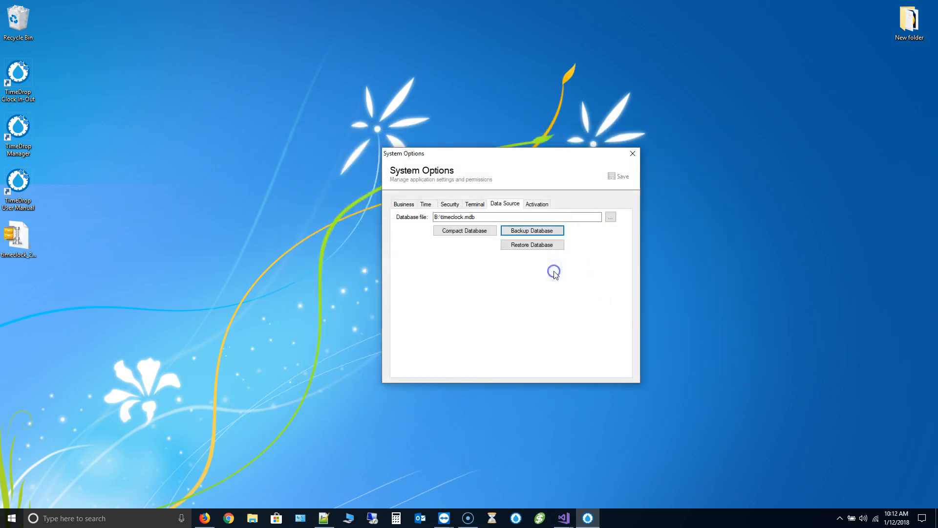
left_click(633, 154)
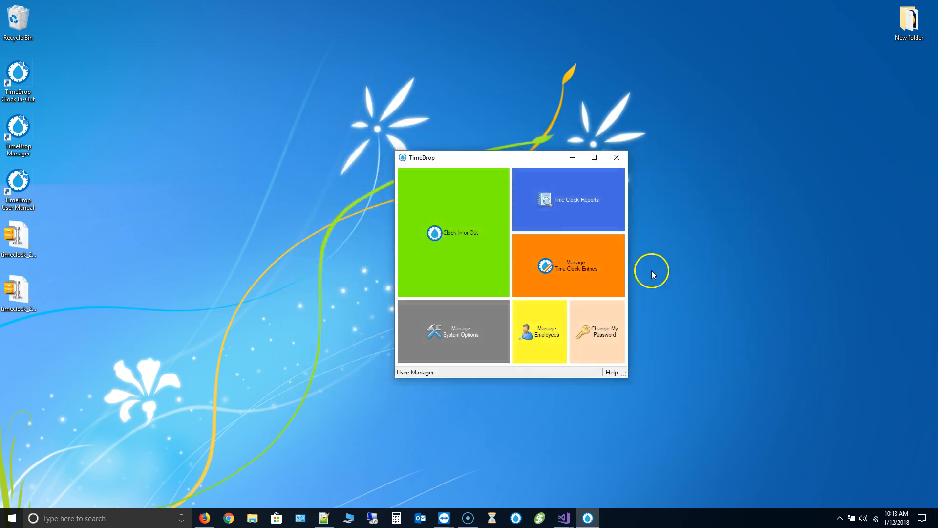
left_click(538, 341)
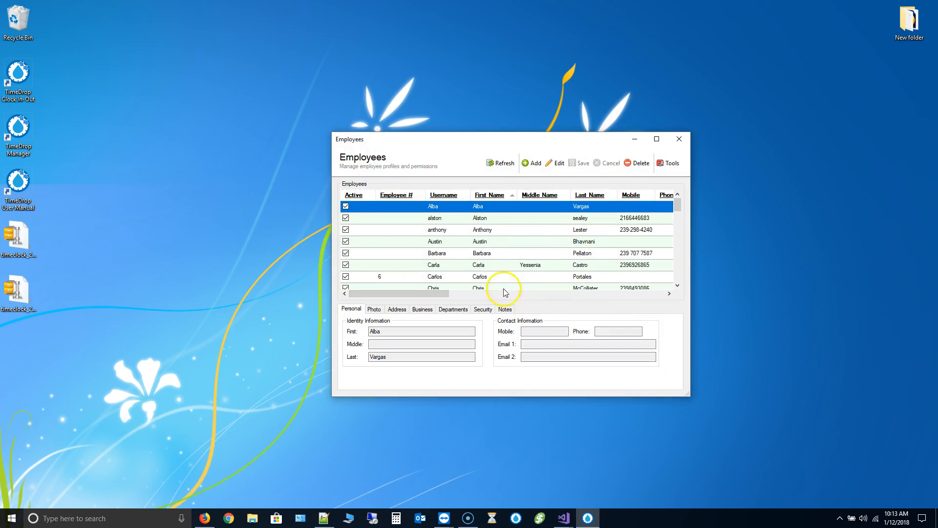
left_click(479, 265)
scroll(480, 269, "down", 5)
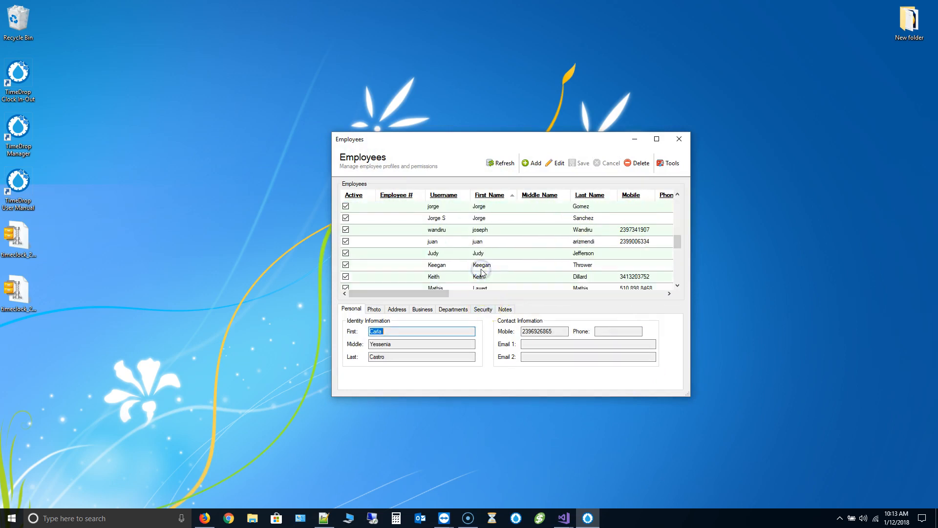
scroll(488, 276, "down", 1)
left_click(497, 277)
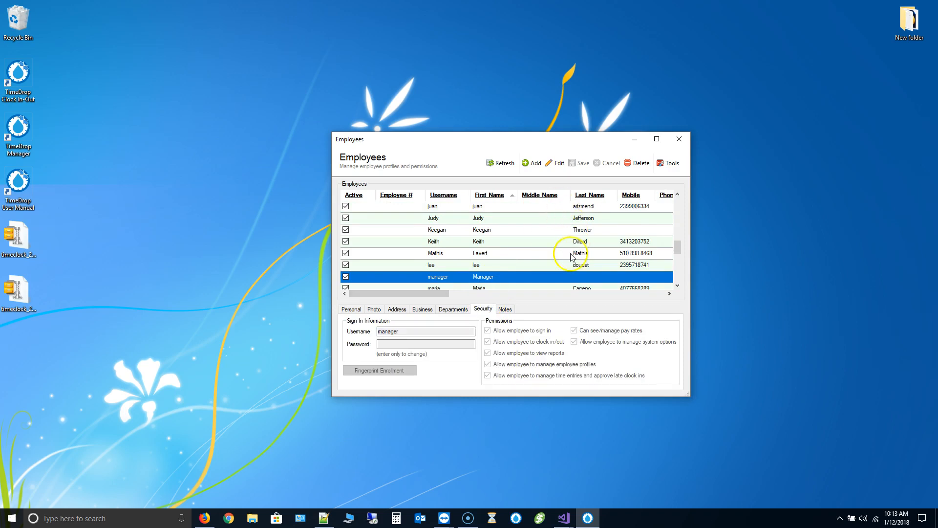
left_click(678, 141)
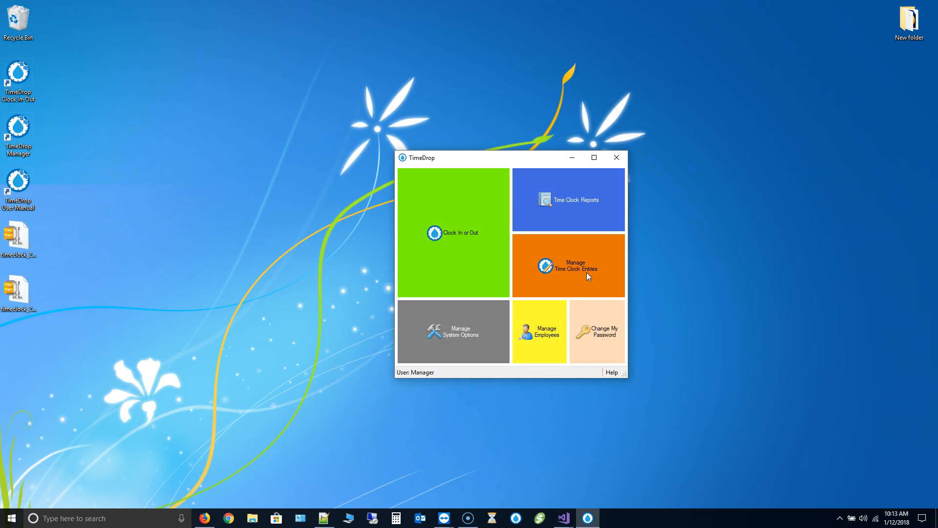
left_click(559, 271)
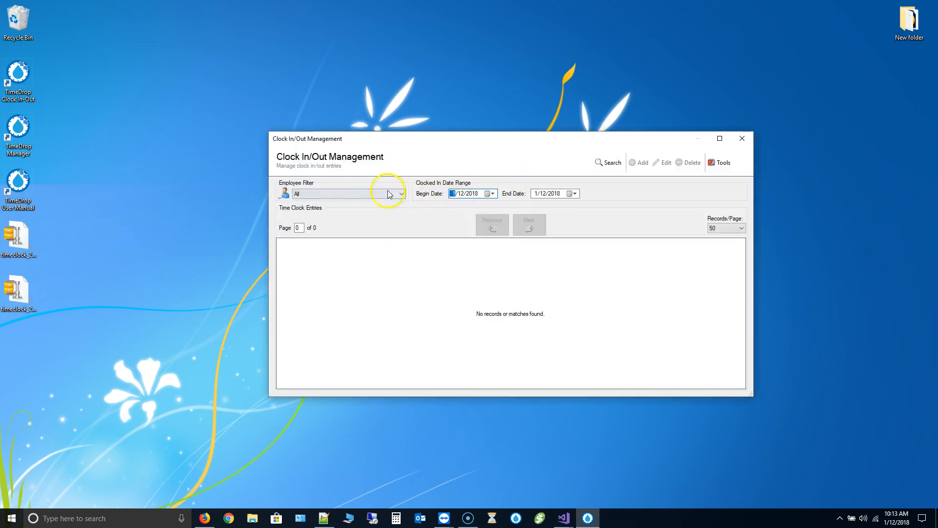
left_click(474, 193)
type("2016")
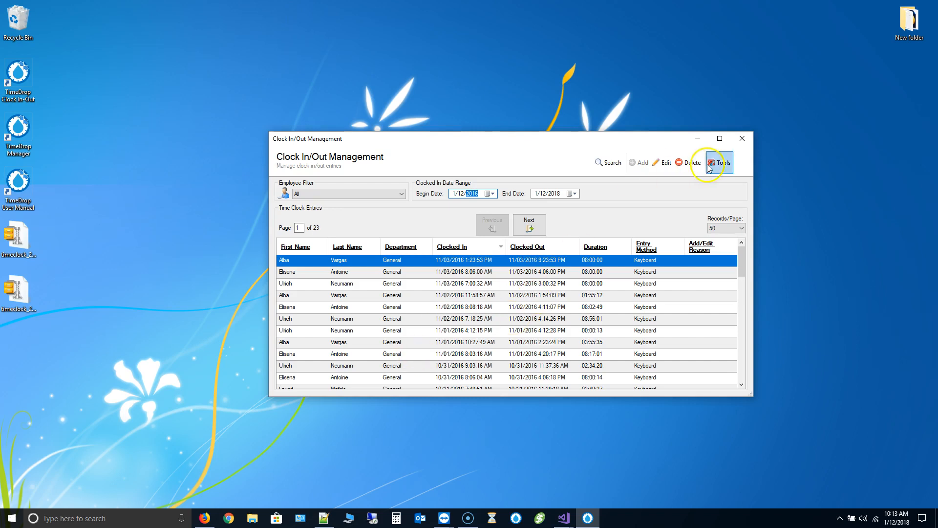
left_click(742, 138)
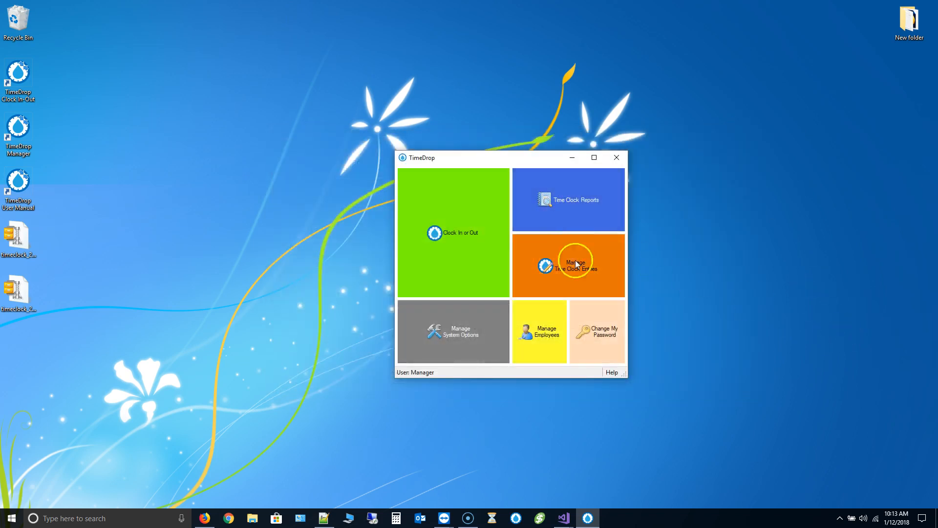